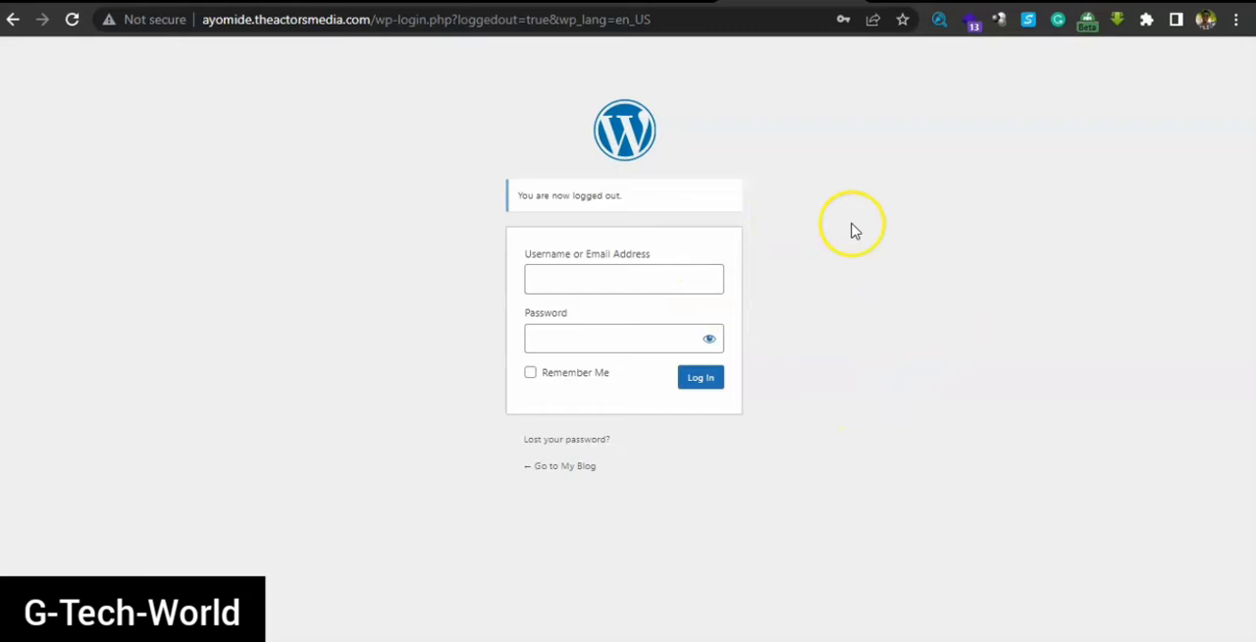
Log in to the WordPress site as admin, filling the username and password fields with the saved credentials
{"action": "left_click", "coordinate": [663, 282]}
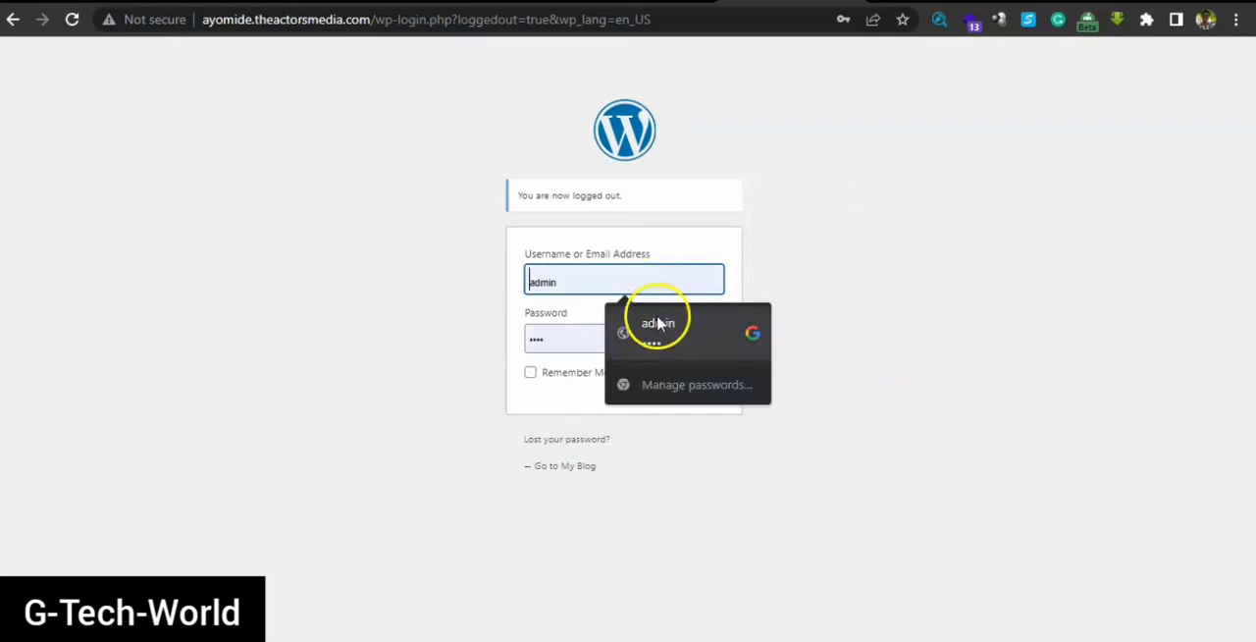
{"action": "left_click", "coordinate": [658, 323]}
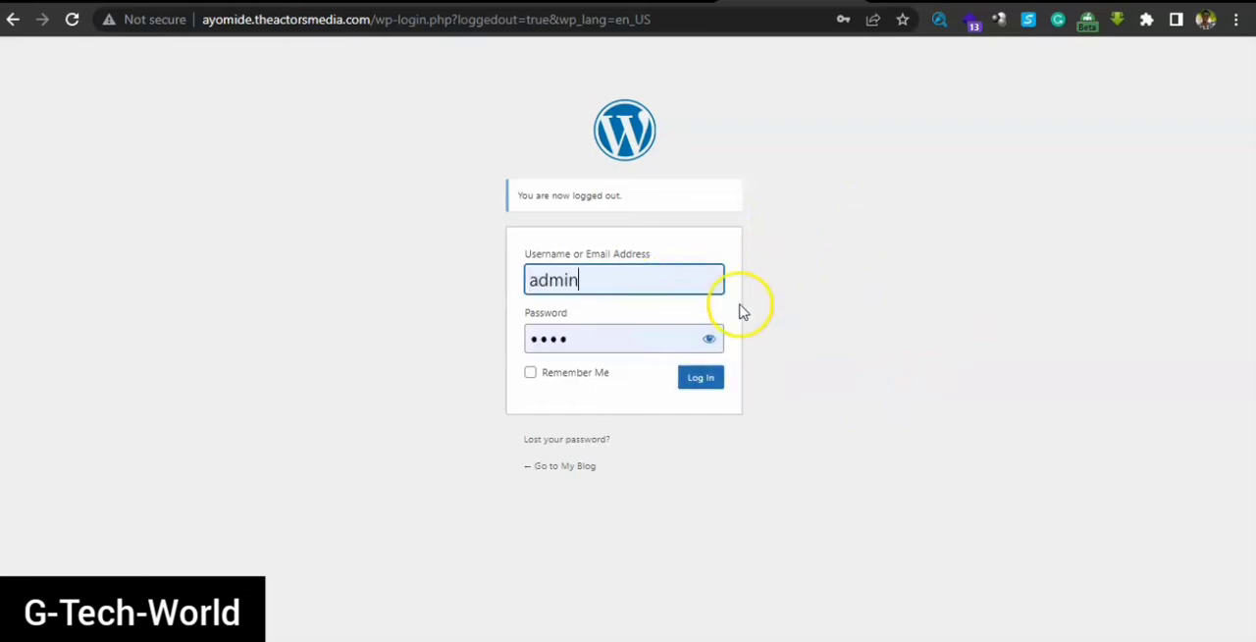
{"action": "left_click", "coordinate": [702, 381]}
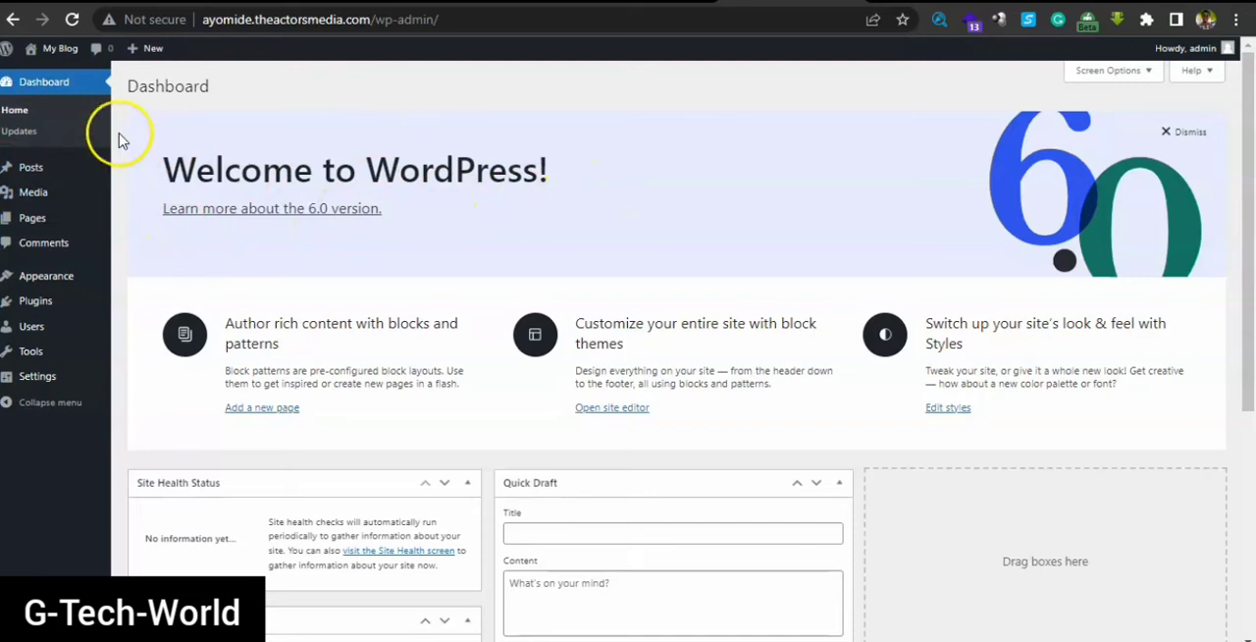
Open the live My Blog site in a new tab and look over its home page from header to footer
{"action": "mouse_move", "coordinate": [51, 47]}
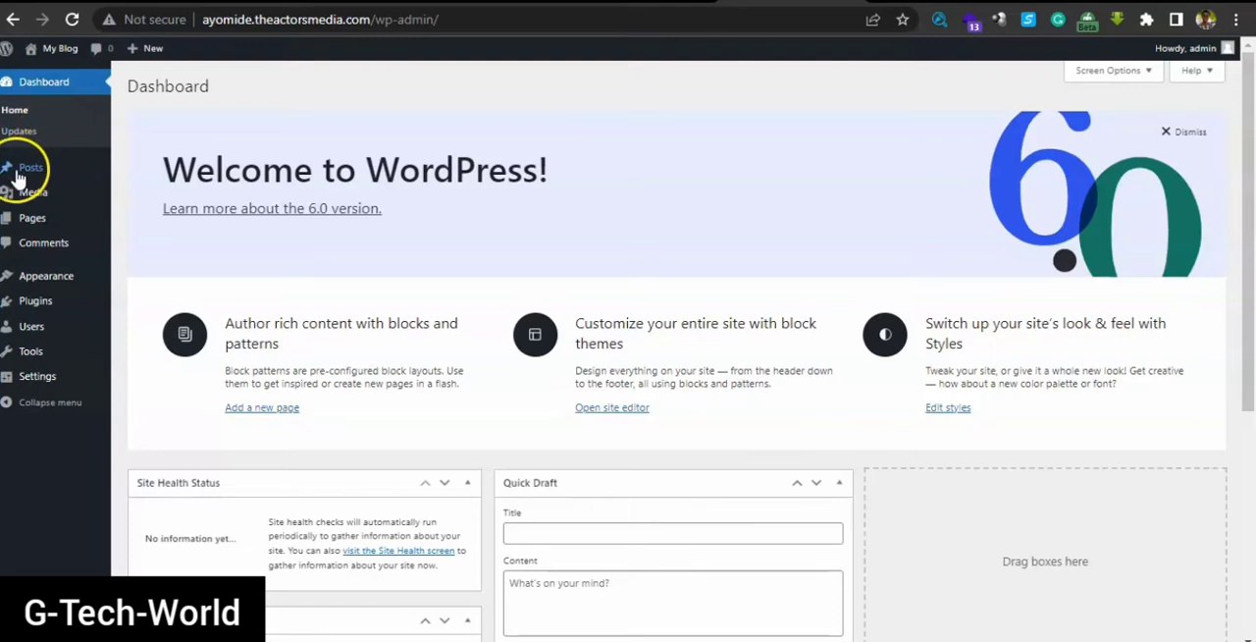
{"action": "mouse_move", "coordinate": [29, 169]}
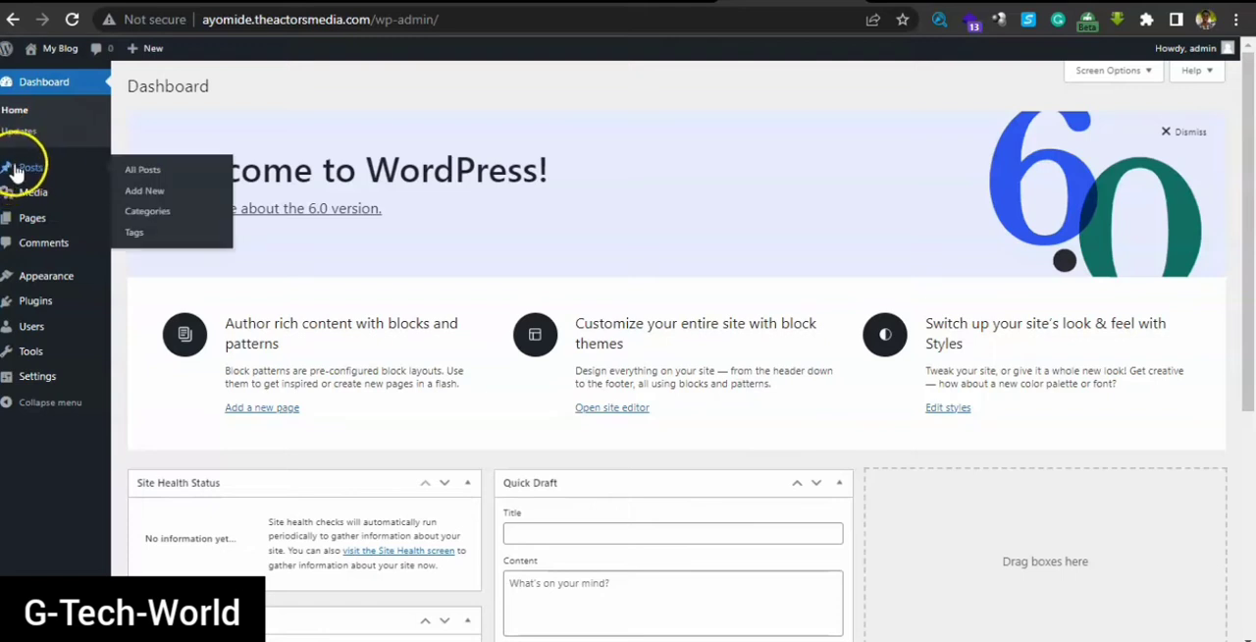
{"action": "right_click", "coordinate": [51, 82]}
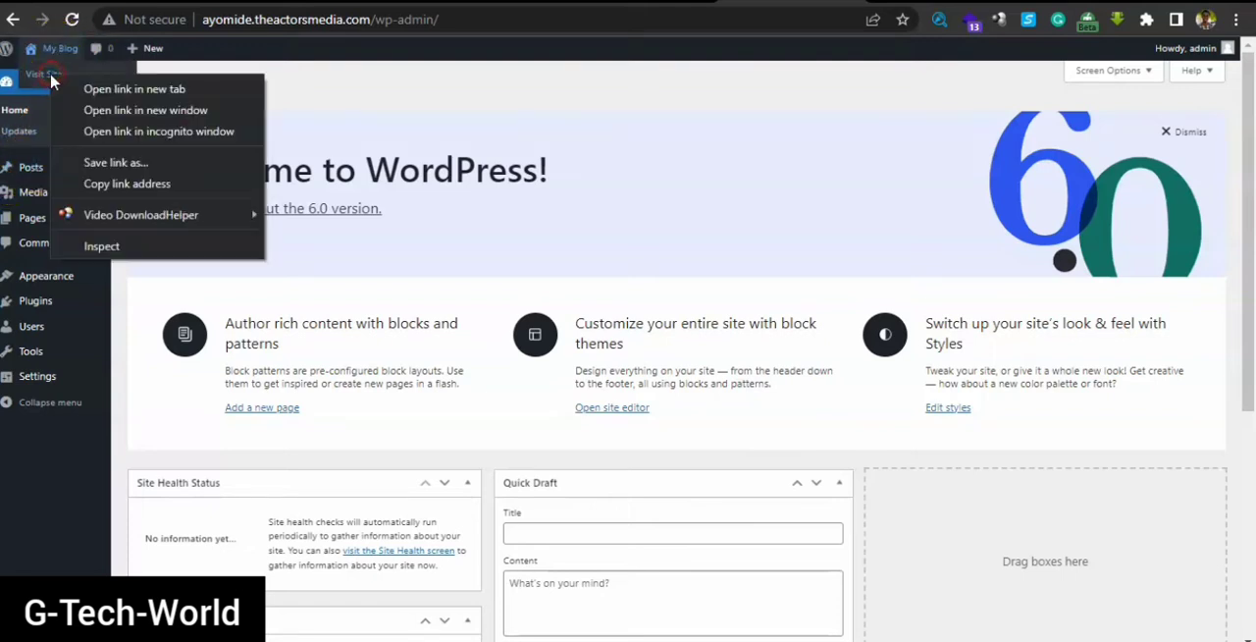
{"action": "left_click", "coordinate": [86, 88]}
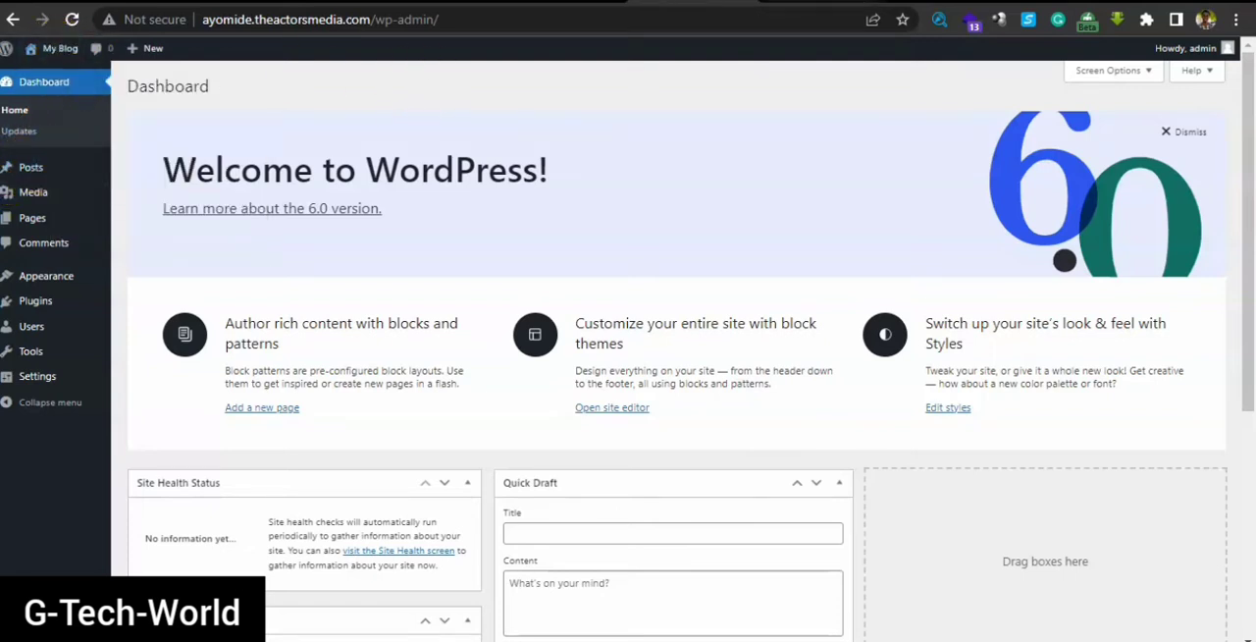
{"action": "left_click", "coordinate": [785, 2]}
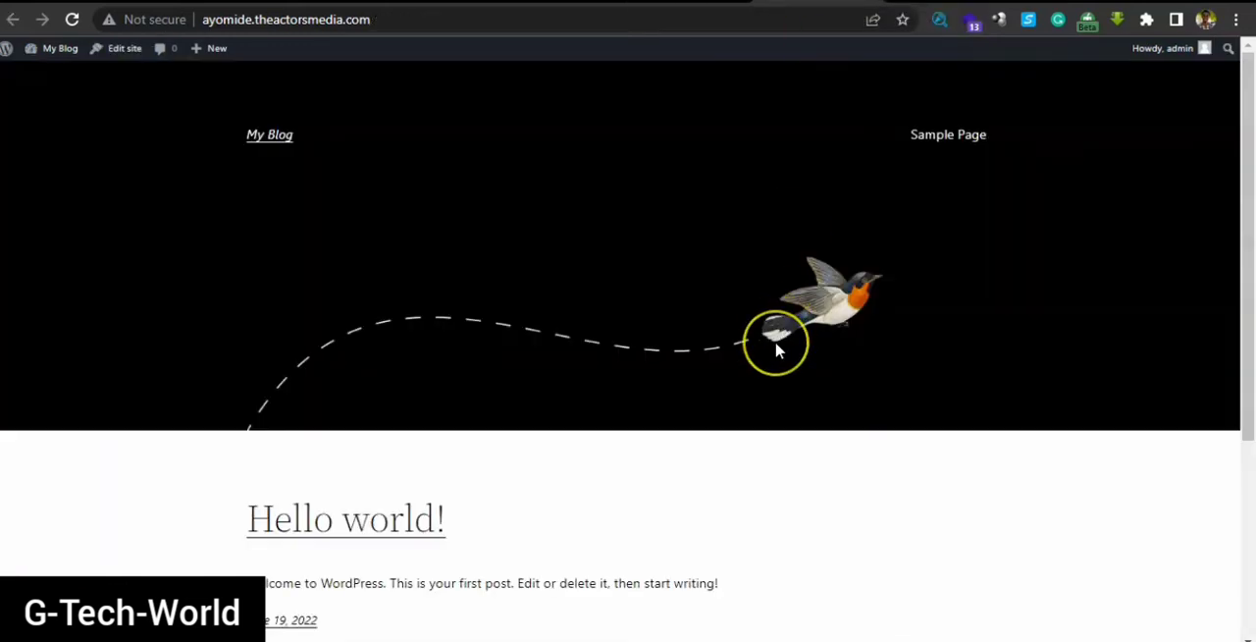
{"action": "scroll", "coordinate": [777, 351], "scroll_direction": "down", "scroll_amount": 3}
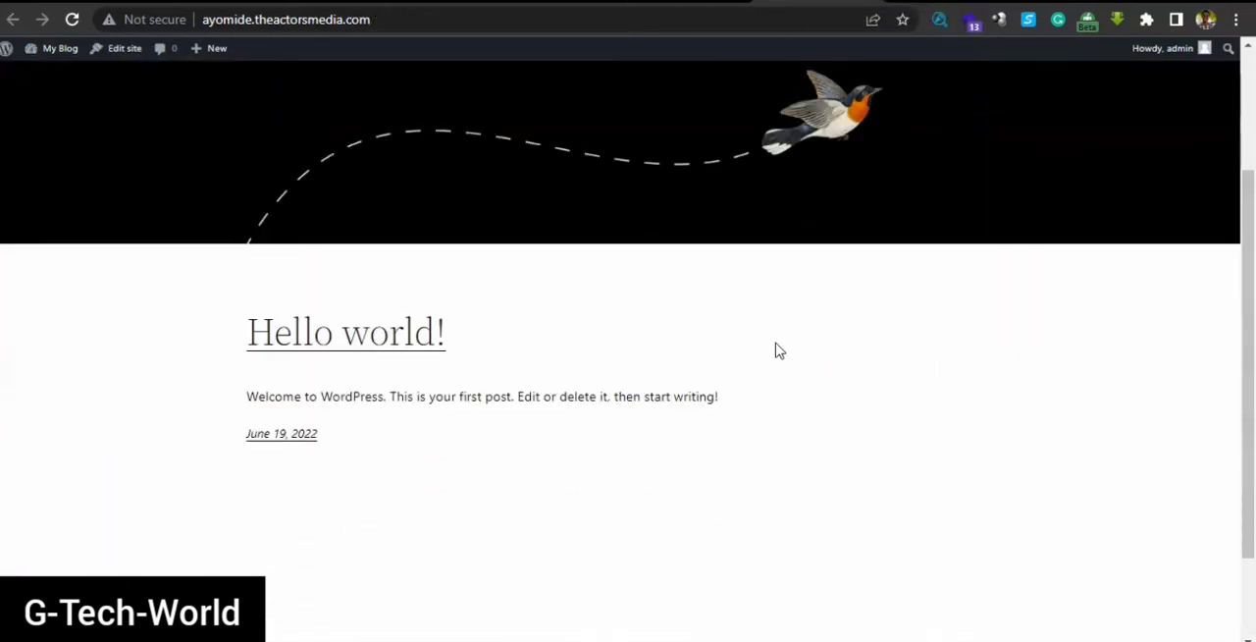
{"action": "scroll", "coordinate": [777, 350], "scroll_direction": "down", "scroll_amount": 2}
{"action": "scroll", "coordinate": [777, 350], "scroll_direction": "up", "scroll_amount": 5}
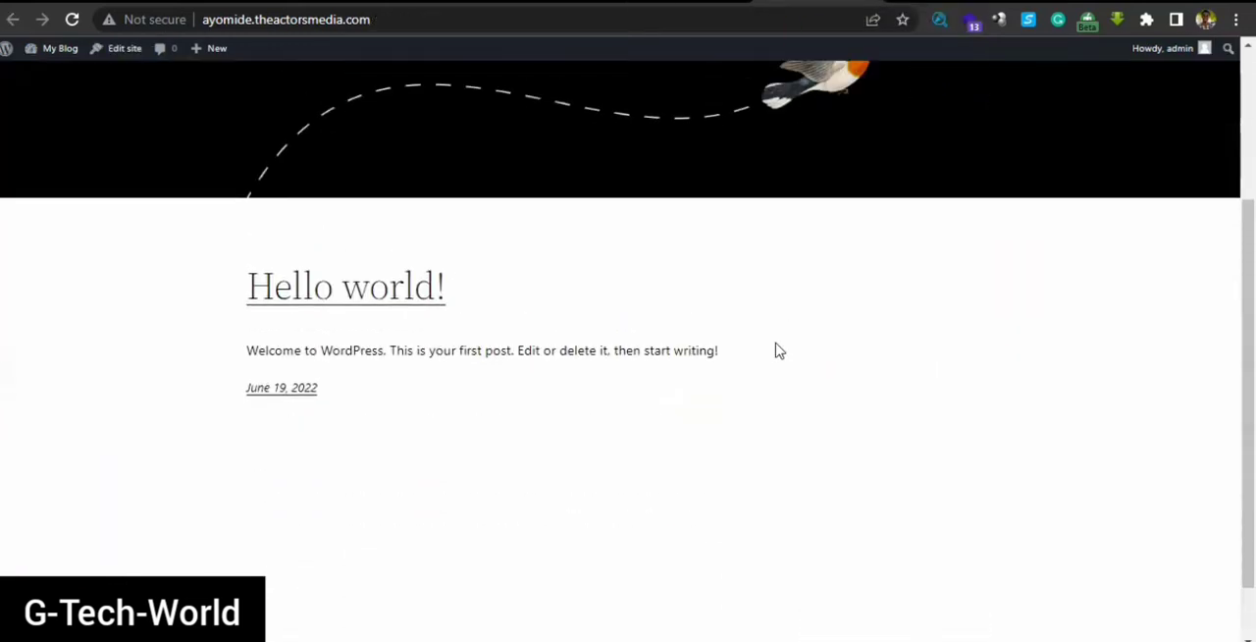
{"action": "scroll", "coordinate": [777, 350], "scroll_direction": "down", "scroll_amount": 1}
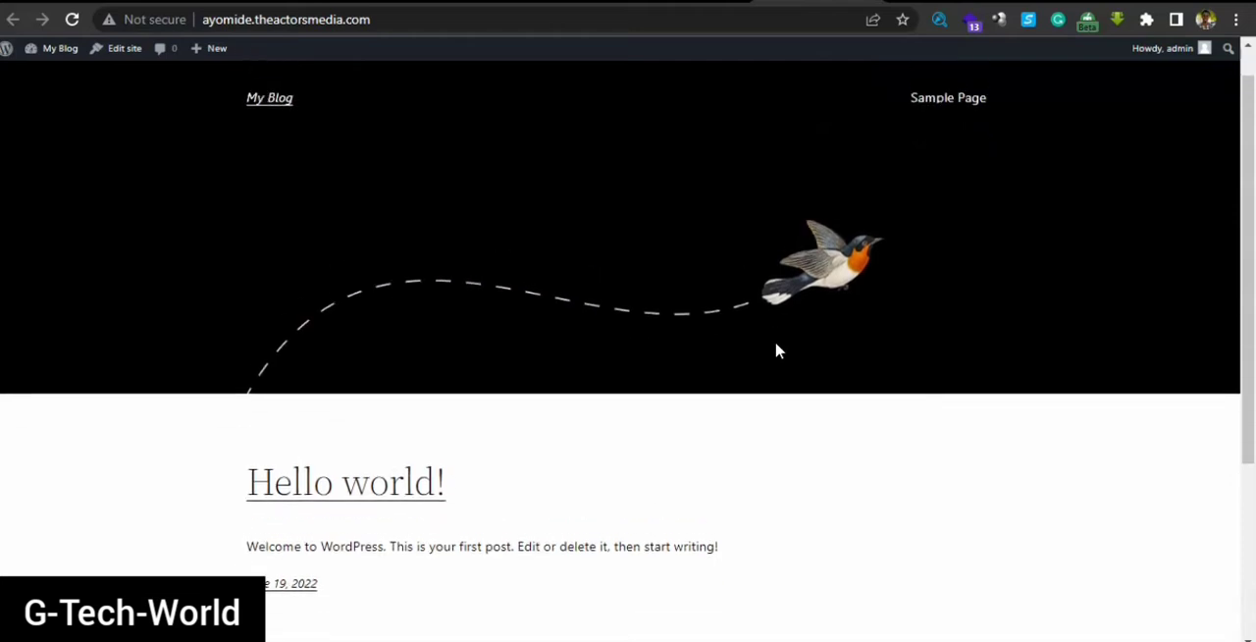
{"action": "scroll", "coordinate": [777, 350], "scroll_direction": "up", "scroll_amount": 1}
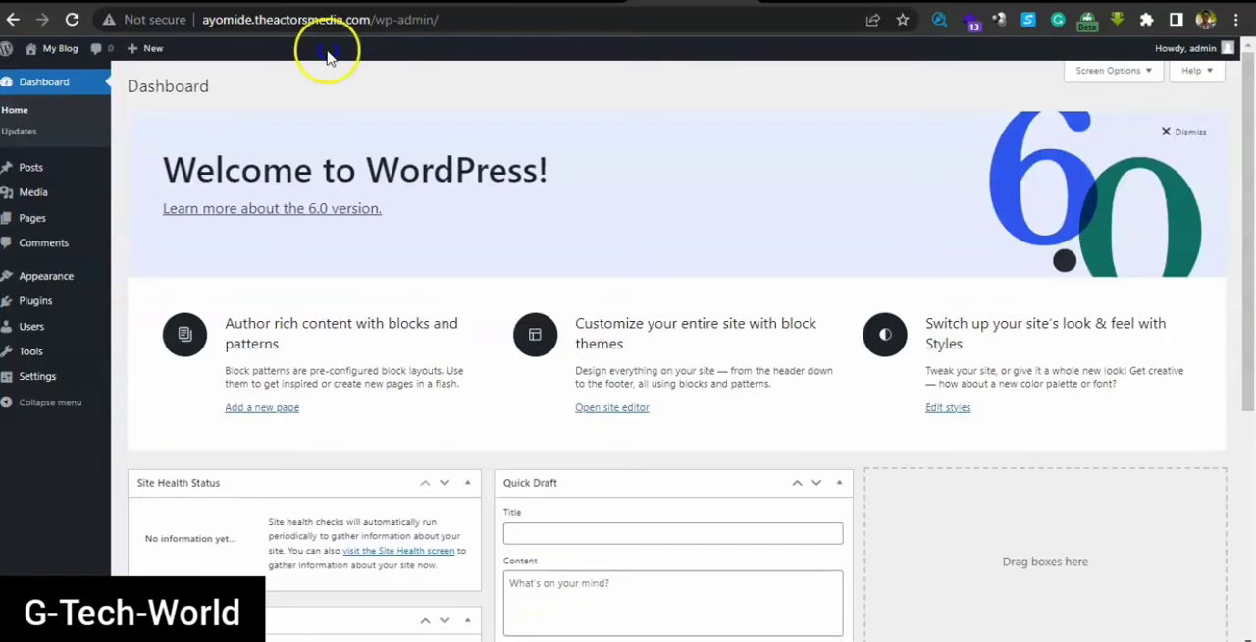
Compare the Hello world! post on the live home page with the admin area's list of all posts
{"action": "mouse_move", "coordinate": [33, 180]}
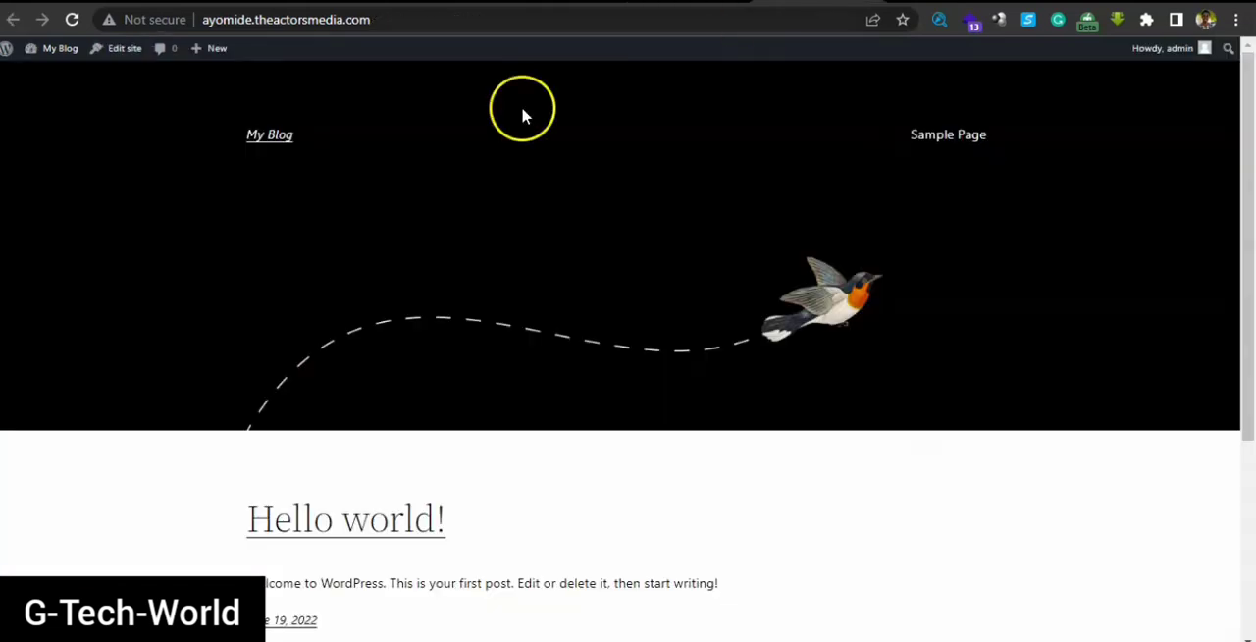
{"action": "left_click_drag", "start_coordinate": [235, 525], "coordinate": [481, 510]}
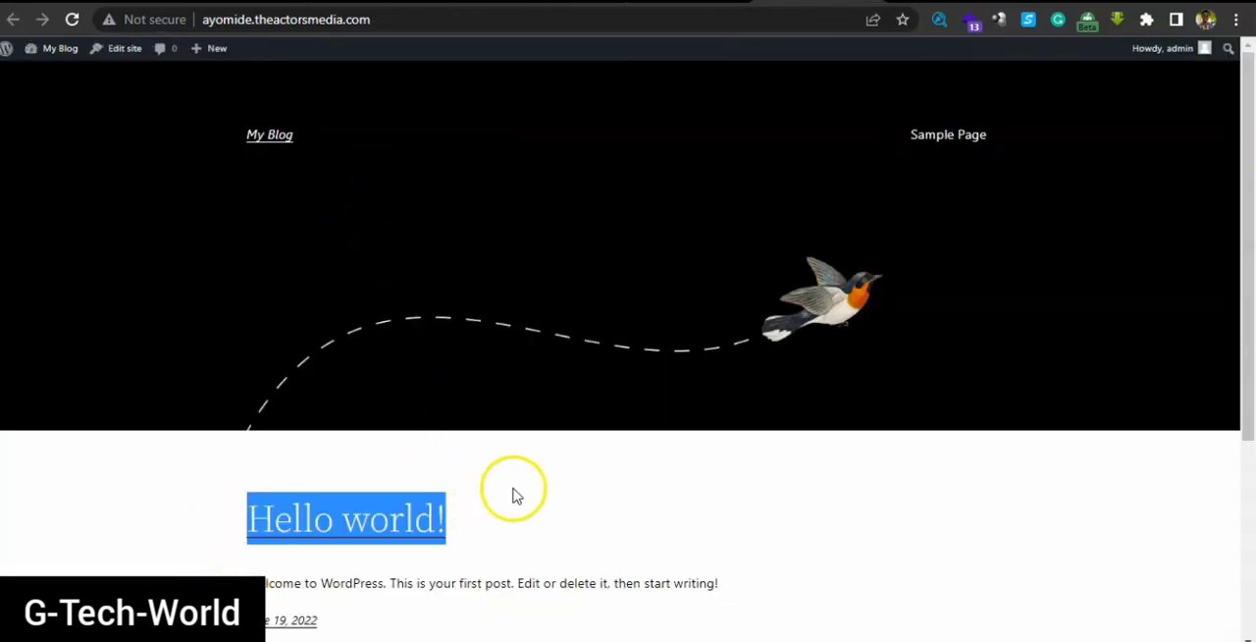
{"action": "left_click", "coordinate": [682, 479]}
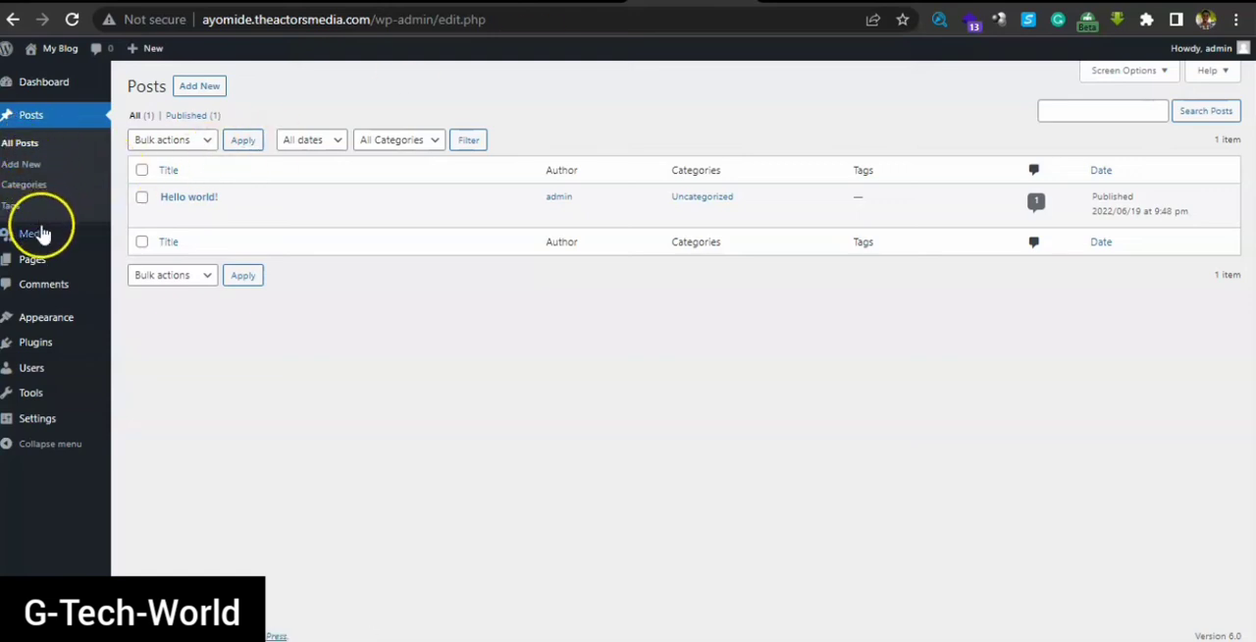
Upload the image getty_495142964_198701 from the treasure folder to the Media Library
{"action": "mouse_move", "coordinate": [40, 241]}
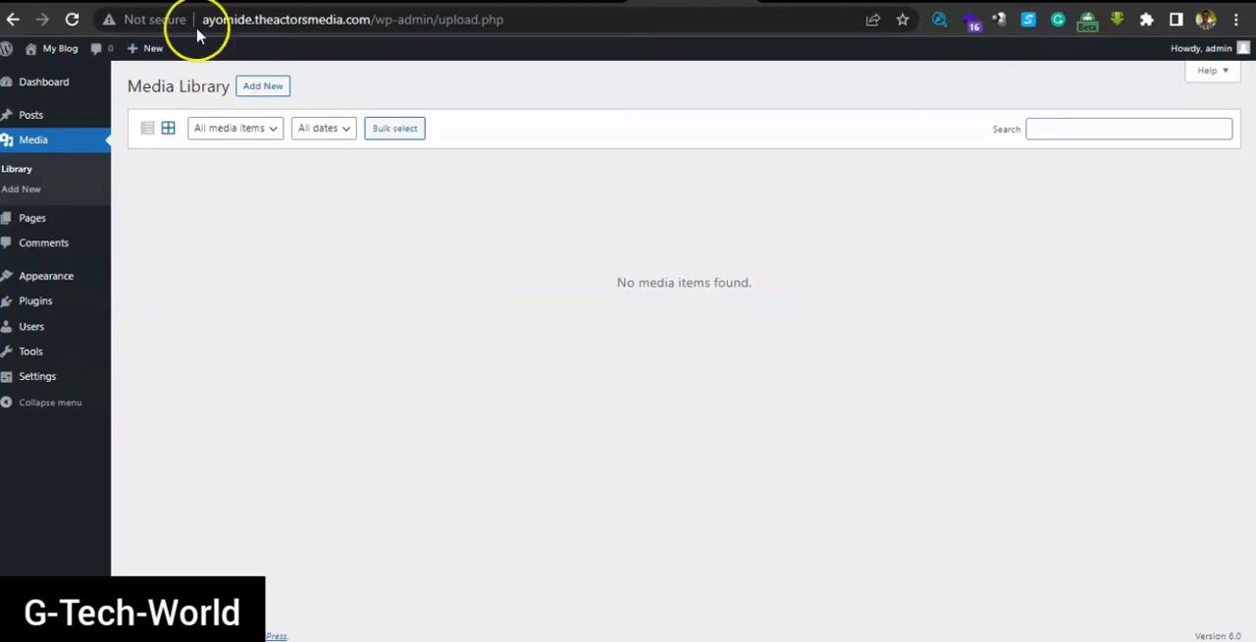
{"action": "left_click", "coordinate": [265, 93]}
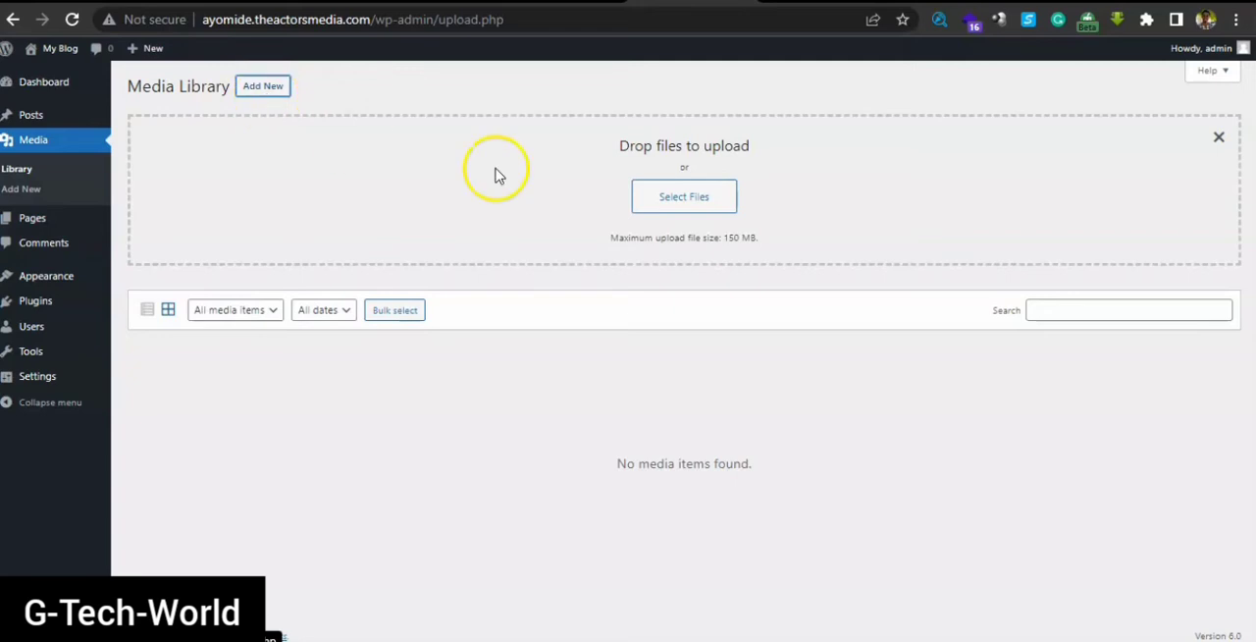
{"action": "left_click", "coordinate": [676, 194]}
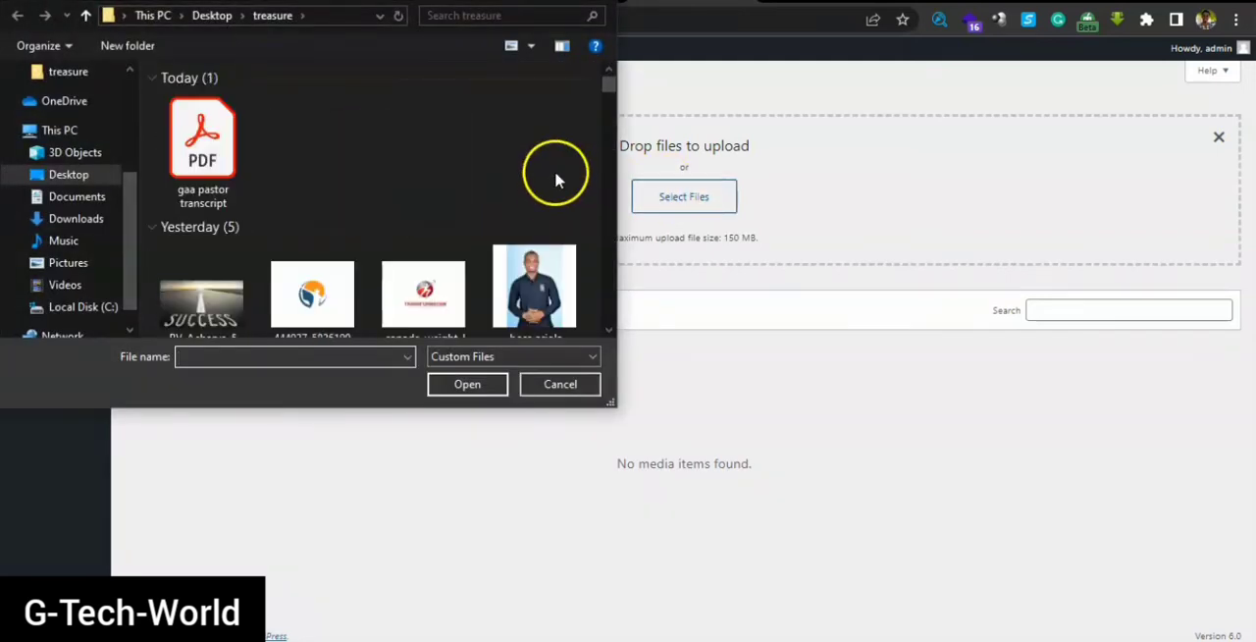
{"action": "left_click", "coordinate": [538, 275]}
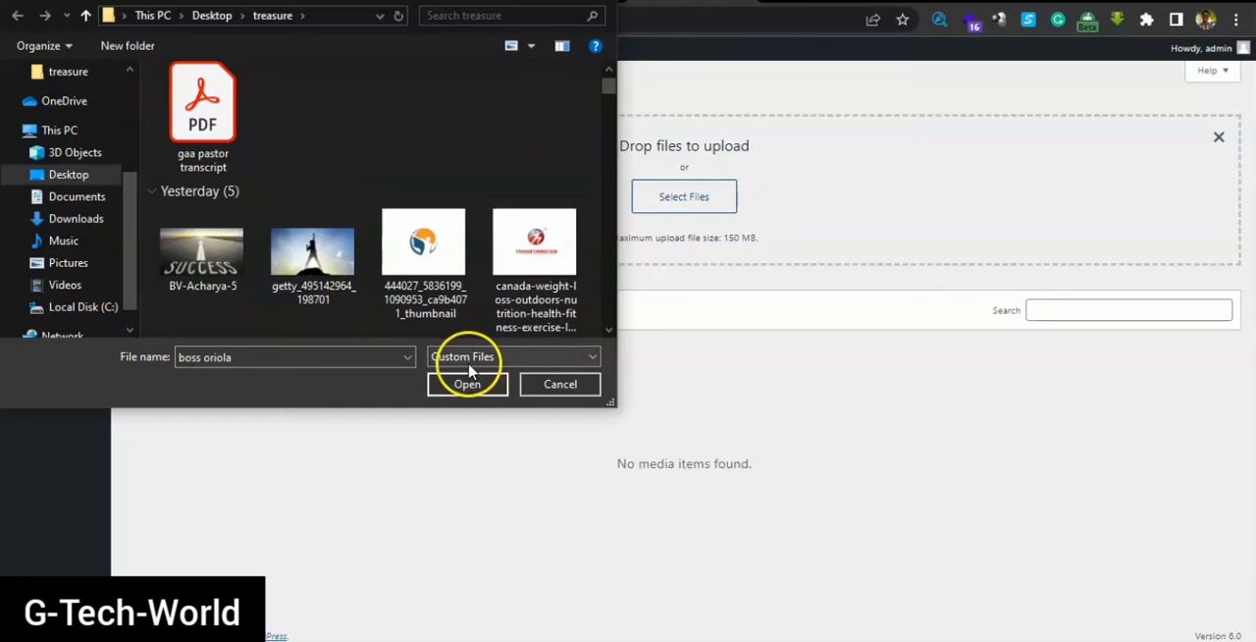
{"action": "left_click", "coordinate": [312, 253]}
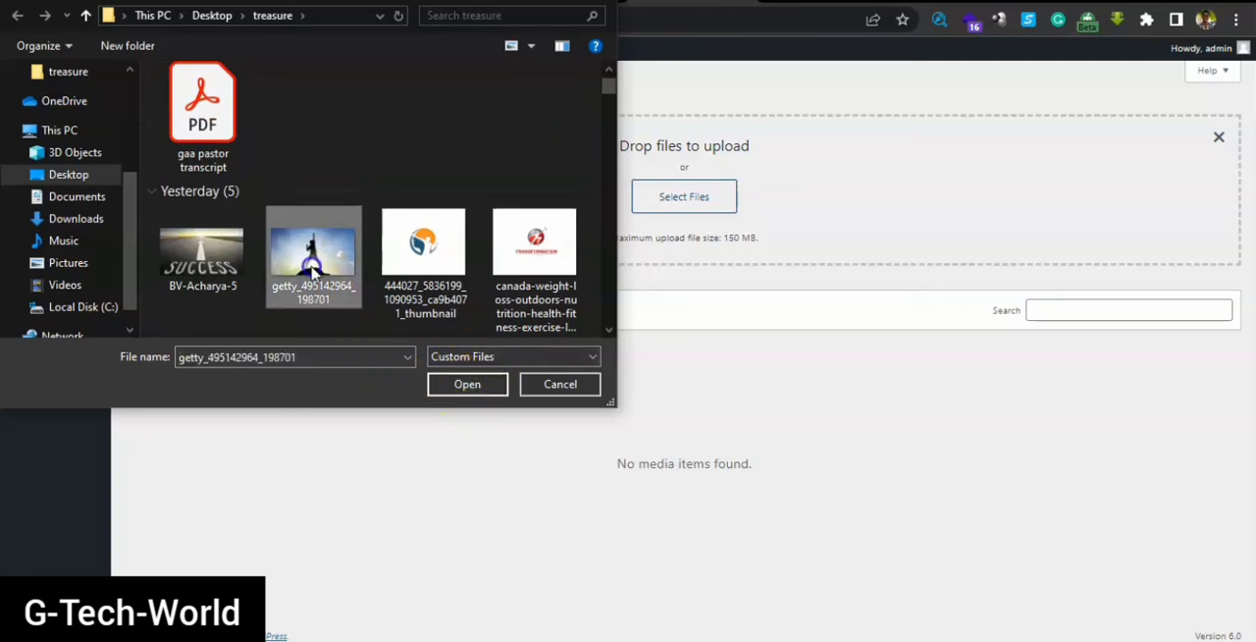
{"action": "left_click", "coordinate": [476, 385]}
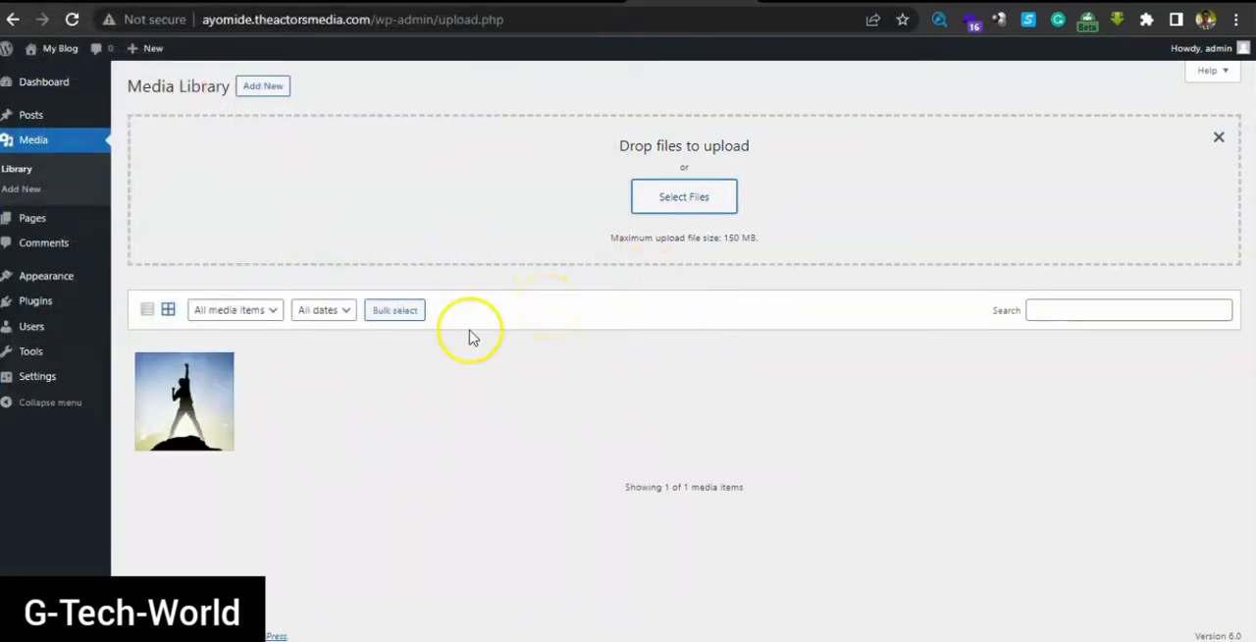
Upload the PDF file "gaa pastor transcript" to the Media Library
{"action": "left_click", "coordinate": [690, 199]}
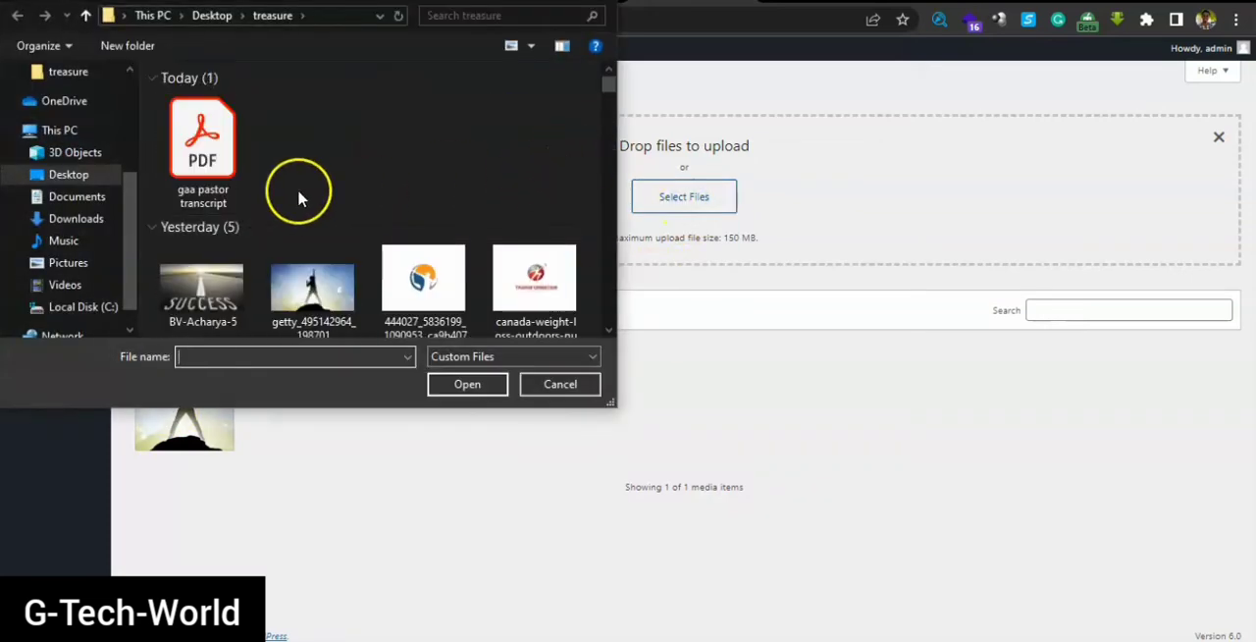
{"action": "left_click", "coordinate": [175, 167]}
{"action": "left_click", "coordinate": [465, 385]}
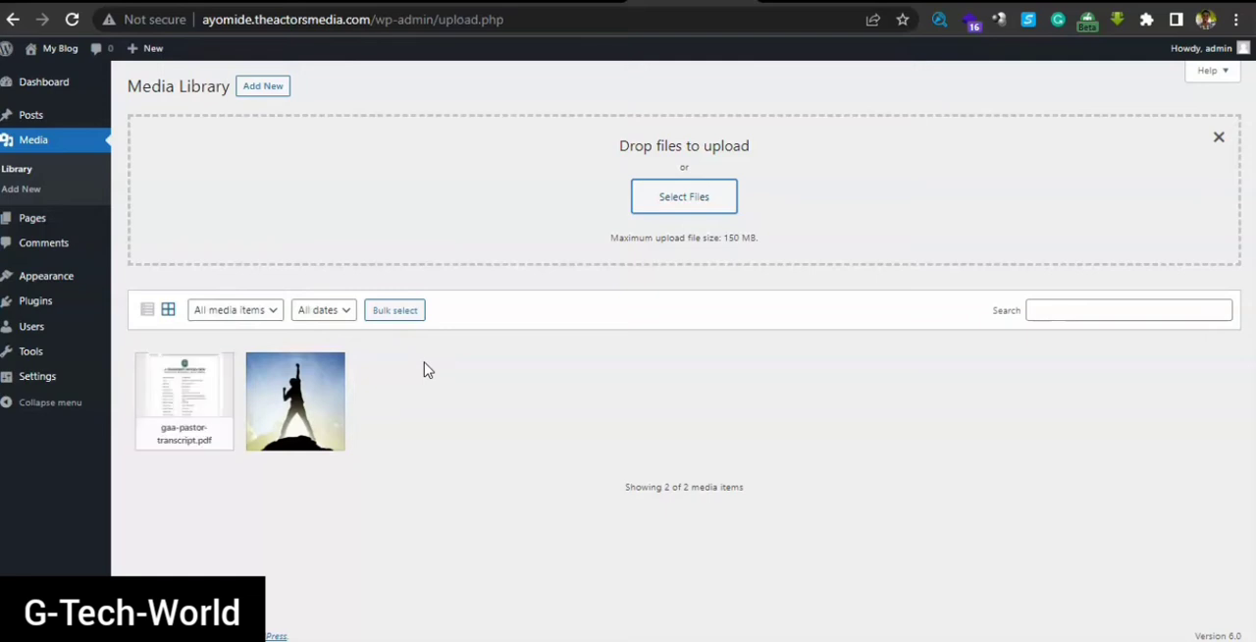
Permanently delete the gaa-pastor-transcript PDF from the Media Library
{"action": "left_click", "coordinate": [205, 438]}
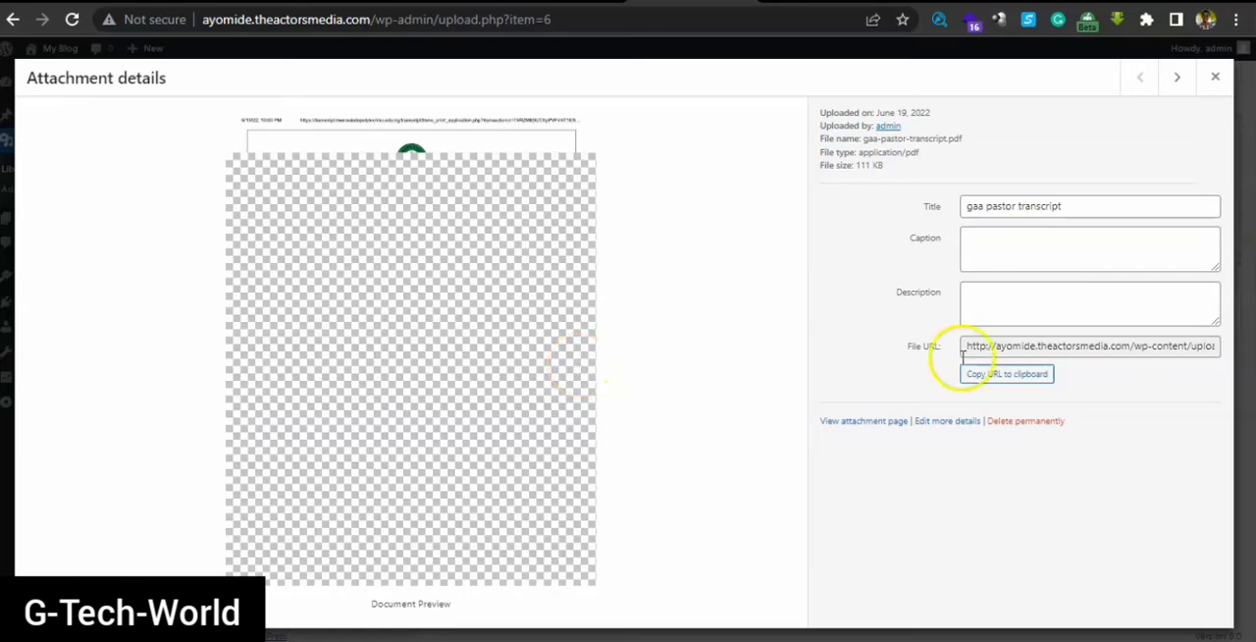
{"action": "left_click", "coordinate": [1015, 420]}
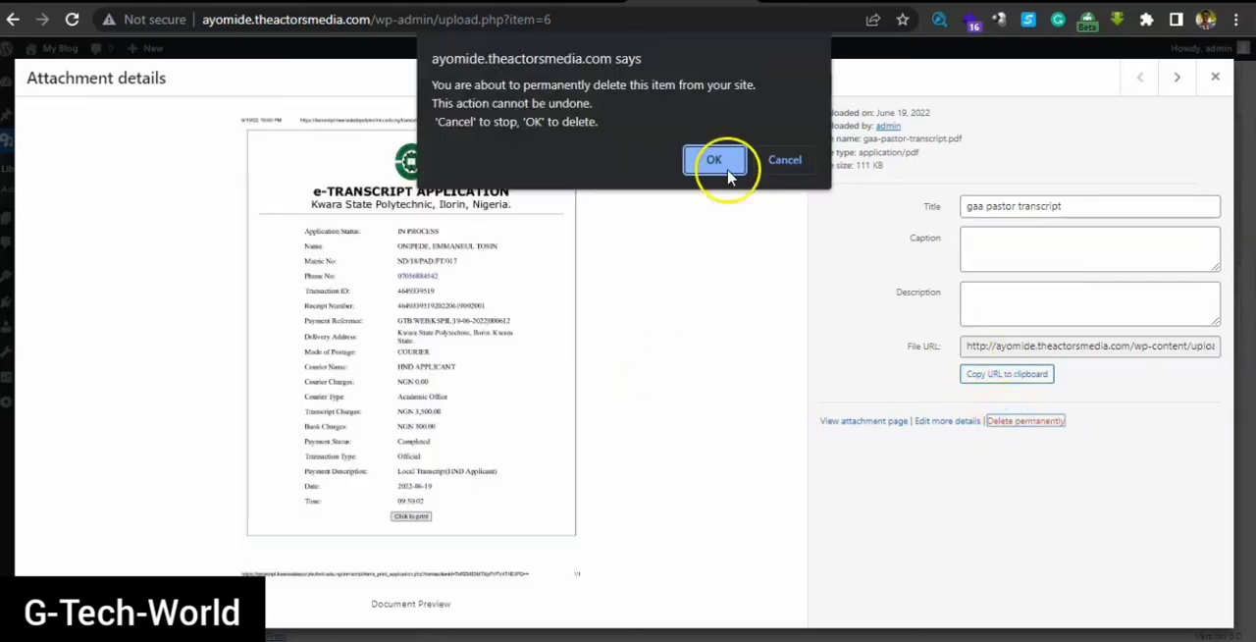
{"action": "left_click", "coordinate": [727, 167]}
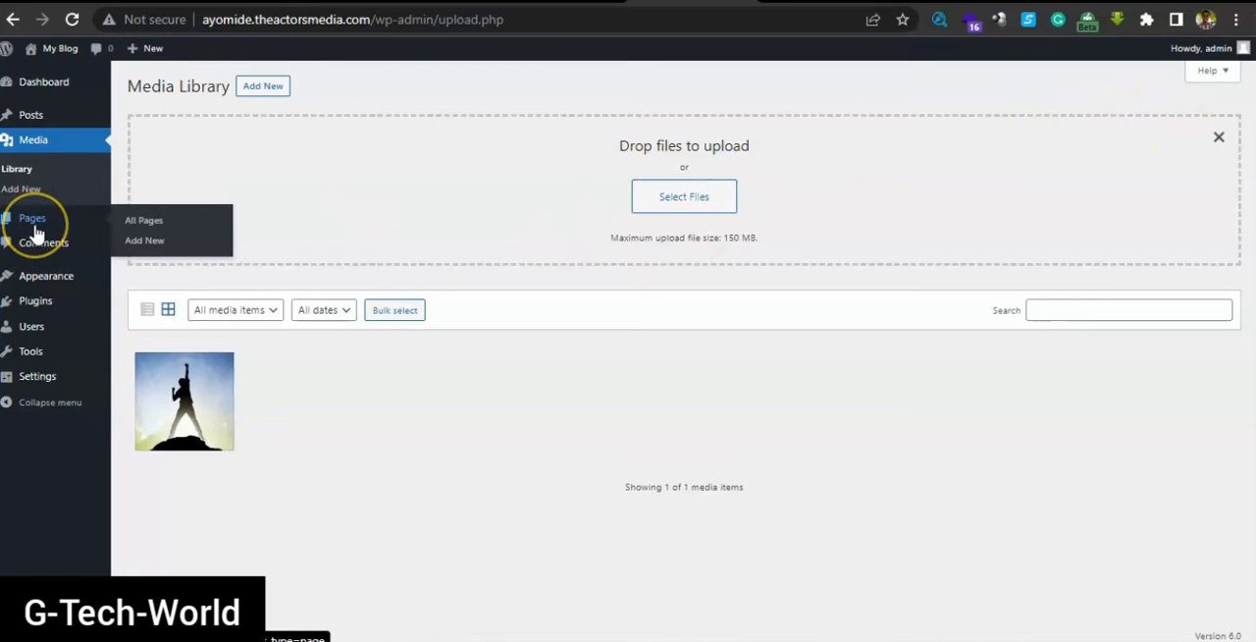
View the list of all pages, and look at the published Sample Page on the live site
{"action": "left_click", "coordinate": [144, 223]}
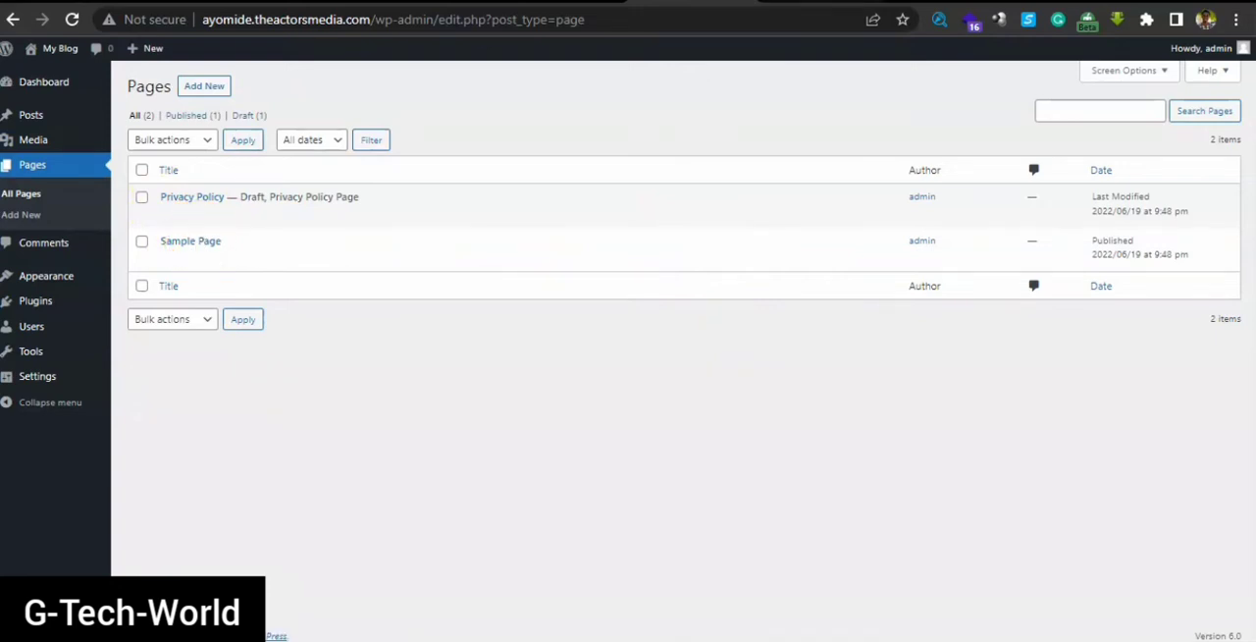
{"action": "left_click", "coordinate": [833, 1]}
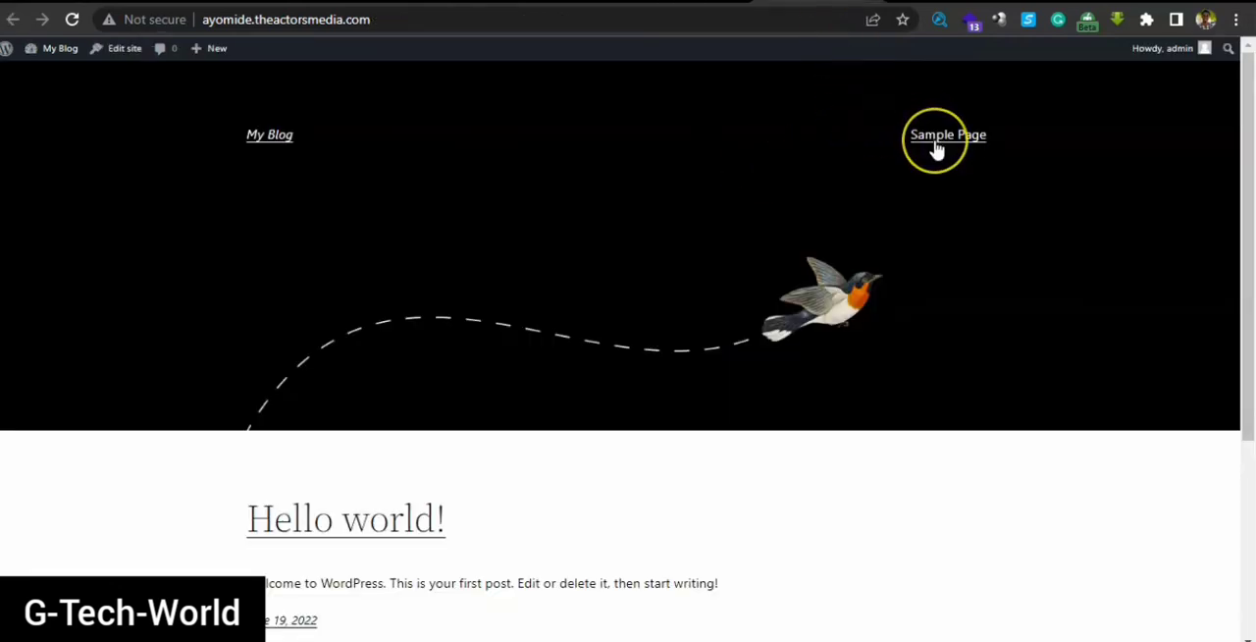
{"action": "left_click_drag", "start_coordinate": [1245, 146], "coordinate": [1248, 218]}
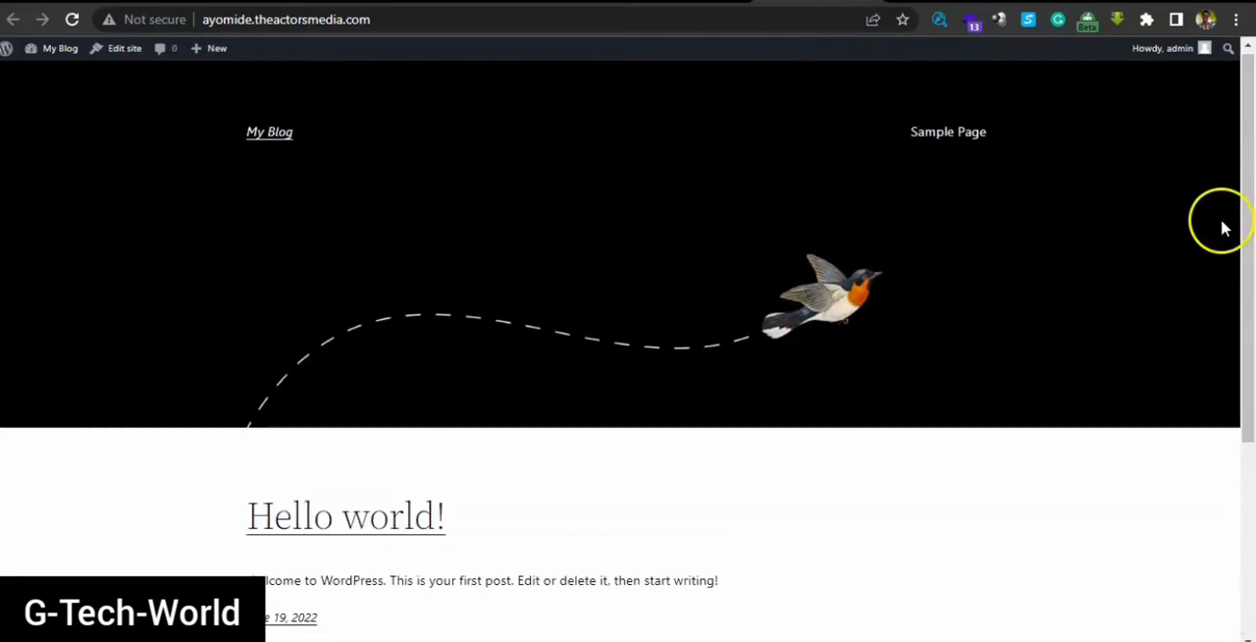
{"action": "left_click", "coordinate": [948, 147]}
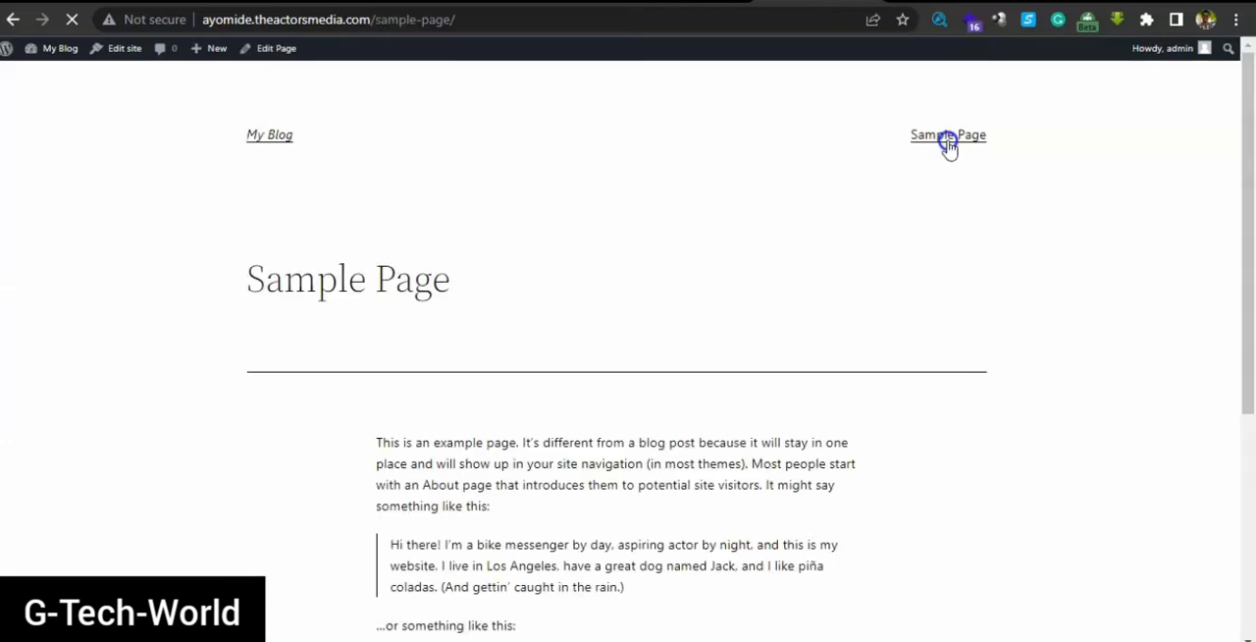
{"action": "left_click_drag", "start_coordinate": [1250, 120], "coordinate": [1251, 152]}
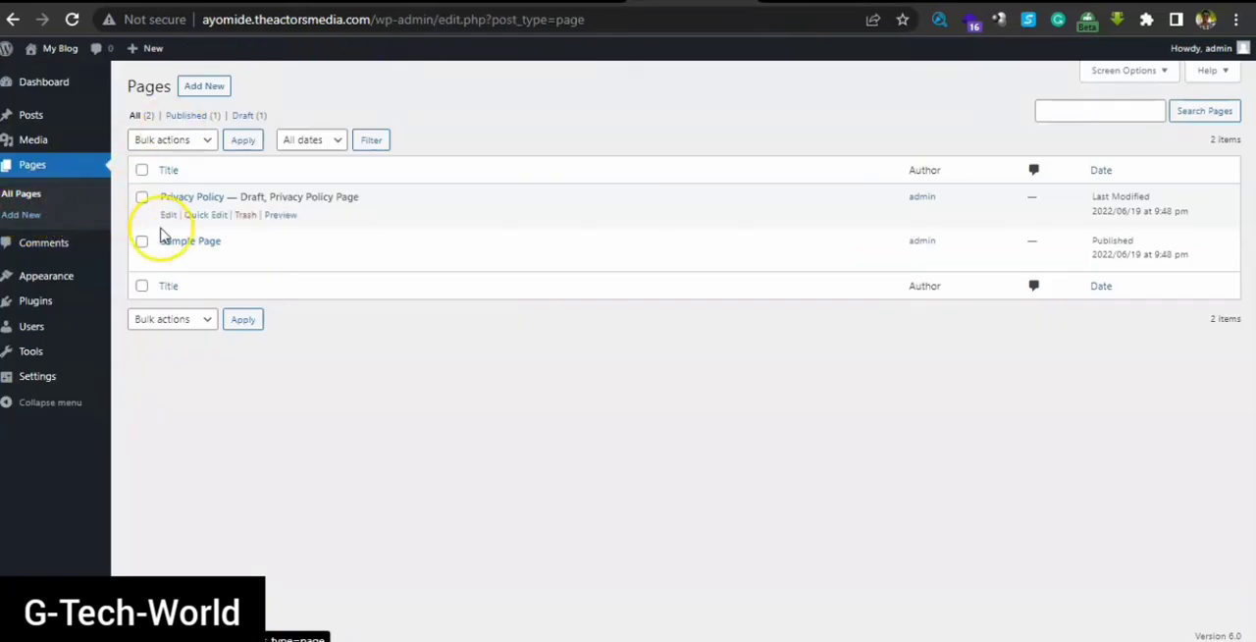
Review the site's comments list and its installed themes
{"action": "left_click", "coordinate": [44, 244]}
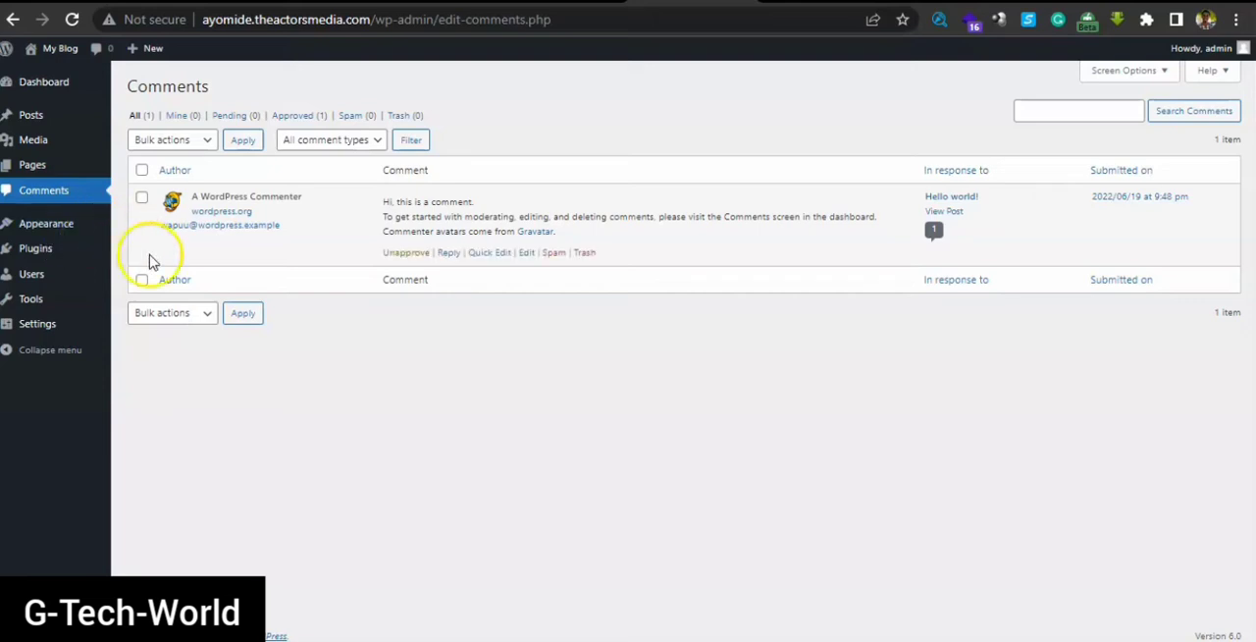
{"action": "mouse_move", "coordinate": [52, 225]}
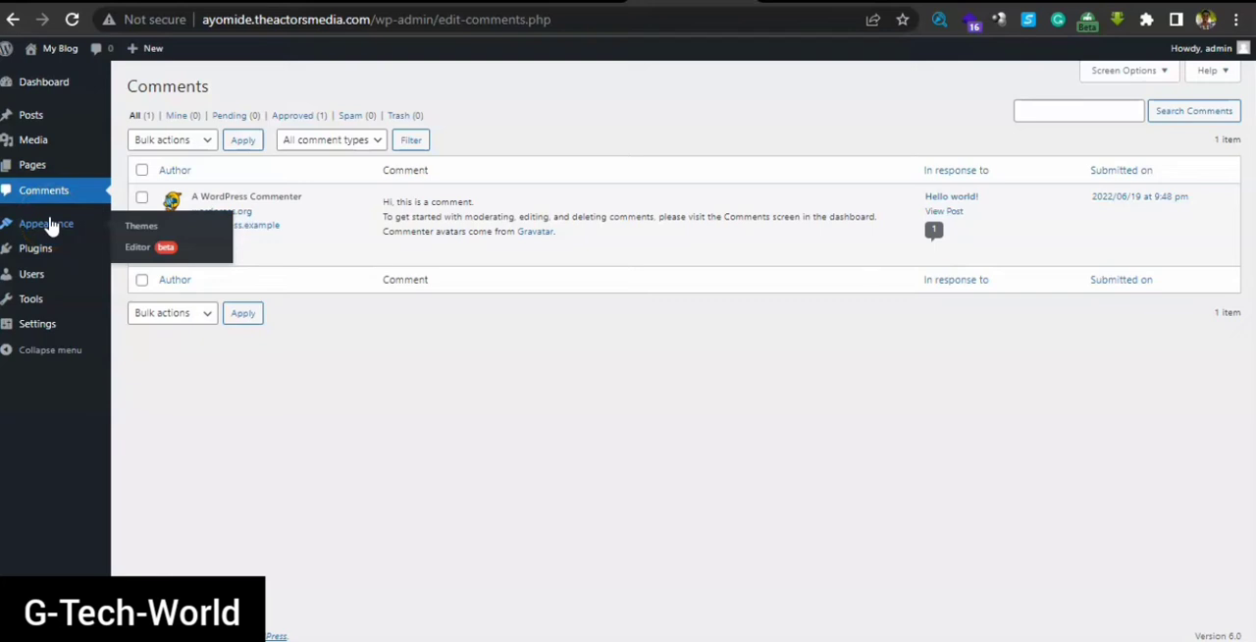
{"action": "left_click", "coordinate": [138, 229]}
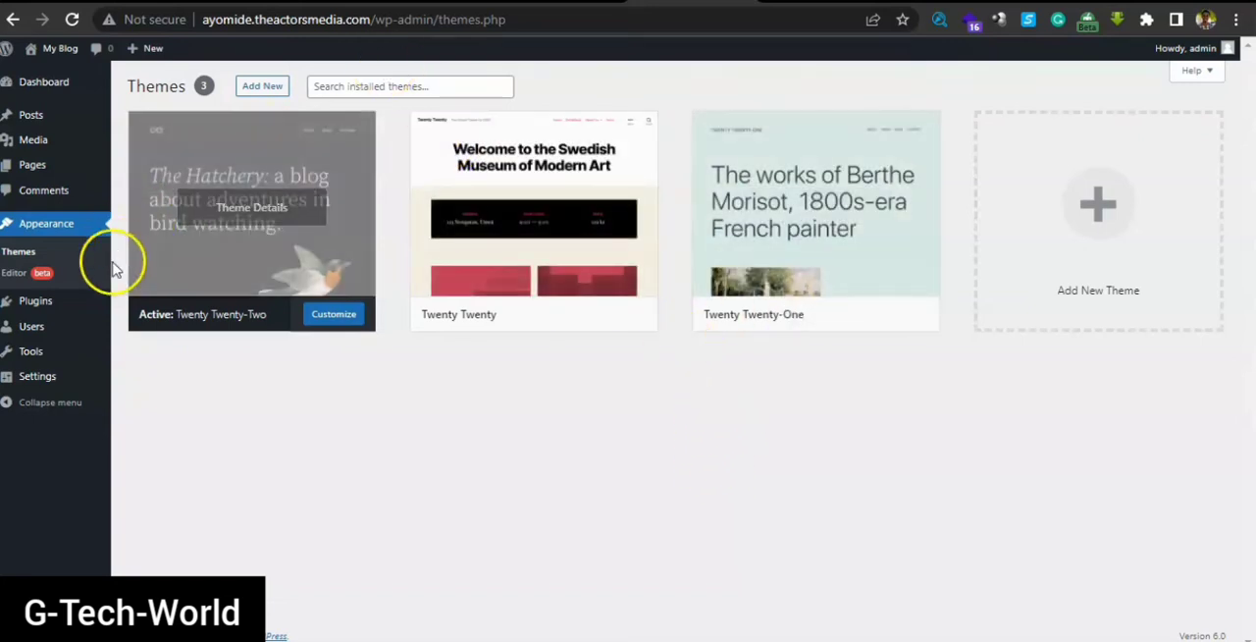
View the list of installed plugins
{"action": "left_click", "coordinate": [39, 301]}
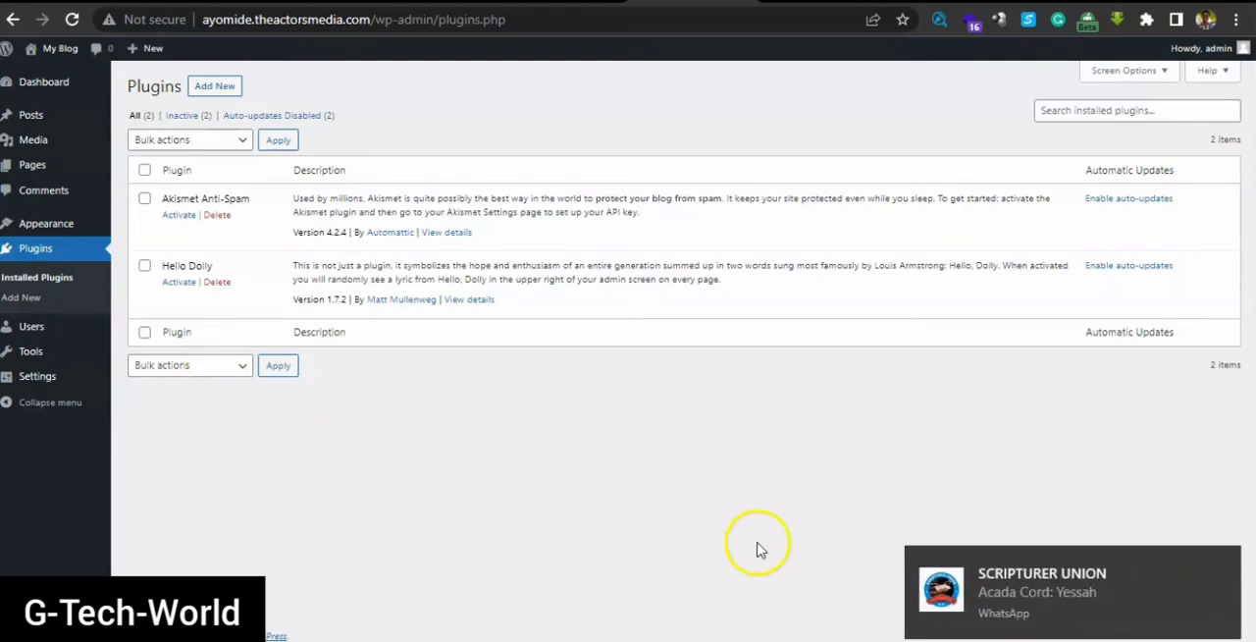
Look at the theactorsmedia.com home page in a new browser tab, and return to the installed plugins list
{"action": "left_click", "coordinate": [1222, 567]}
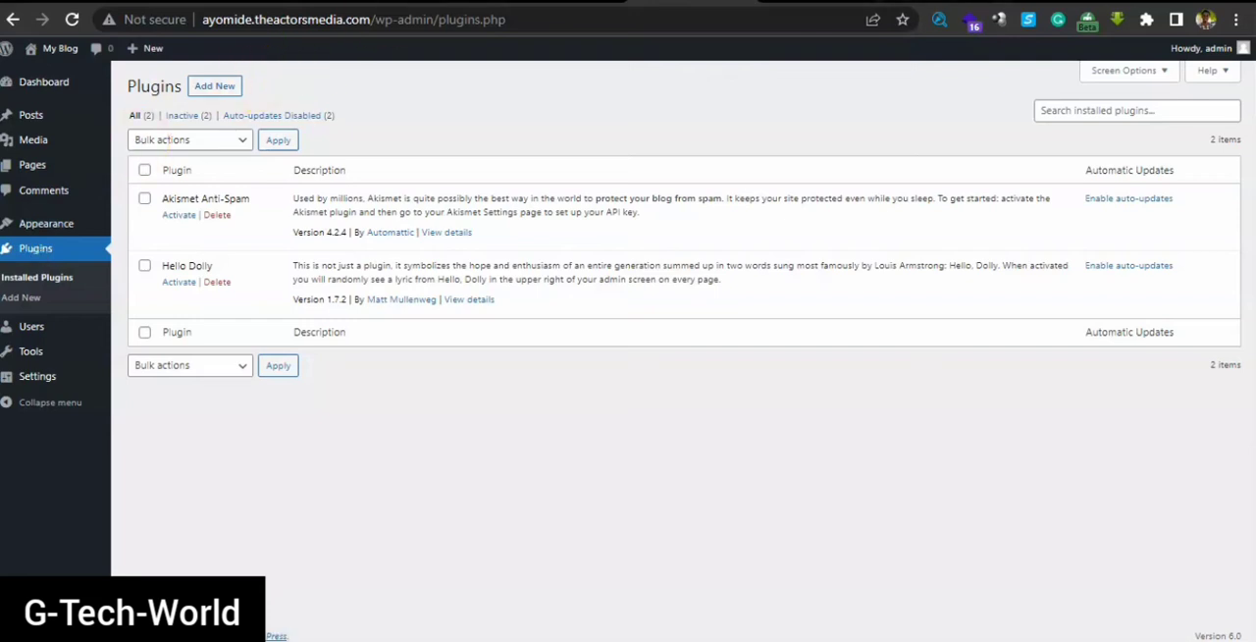
{"action": "key", "text": "ctrl+t"}
{"action": "type", "text": "theactorsmedia.com"}
{"action": "key", "text": "Return"}
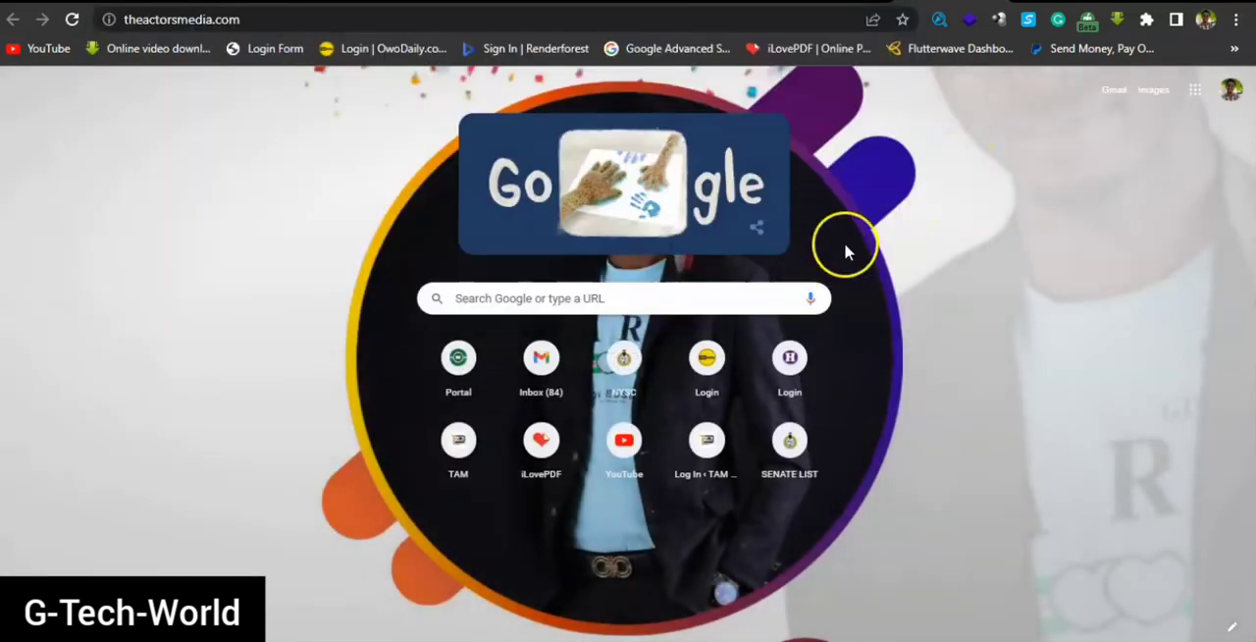
{"action": "key", "text": "ctrl+shift+b"}
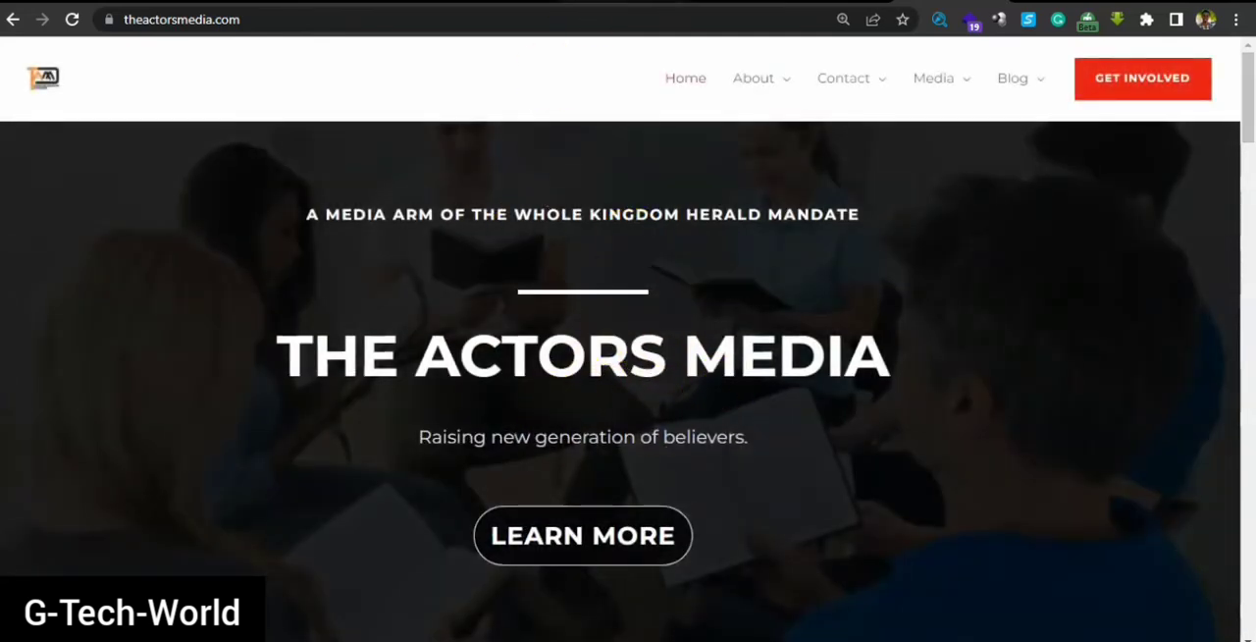
{"action": "left_click", "coordinate": [617, 1]}
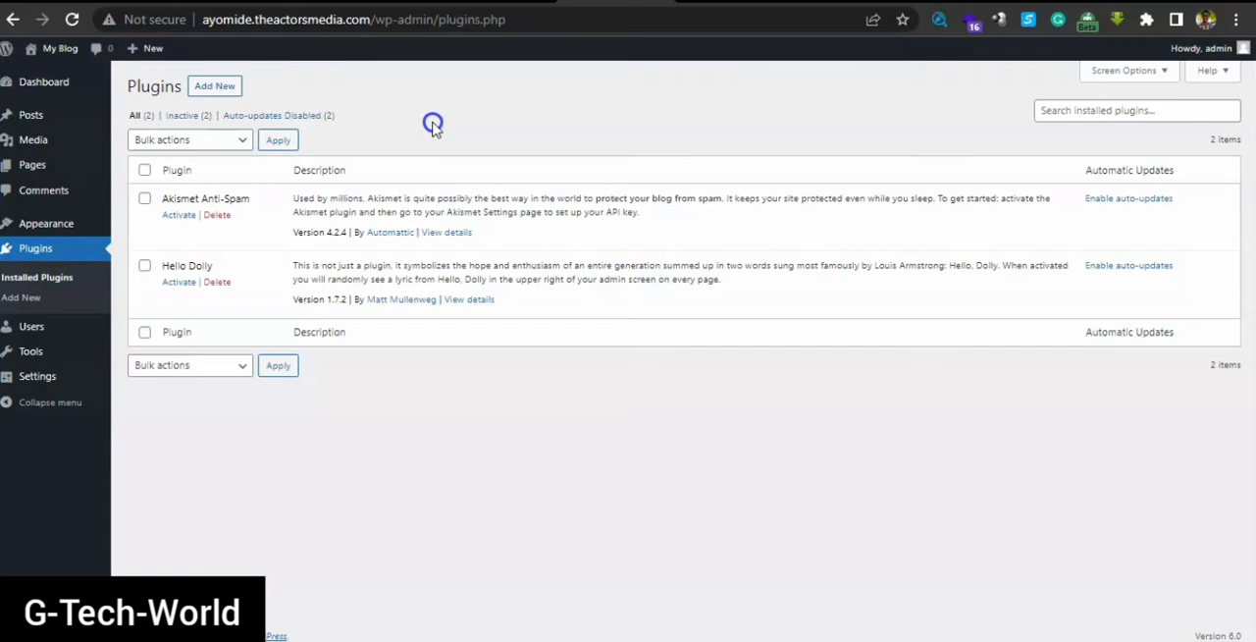
View the site's user list, the roles that can be assigned to users, and the available site tools
{"action": "left_click", "coordinate": [19, 297]}
{"action": "left_click", "coordinate": [27, 329]}
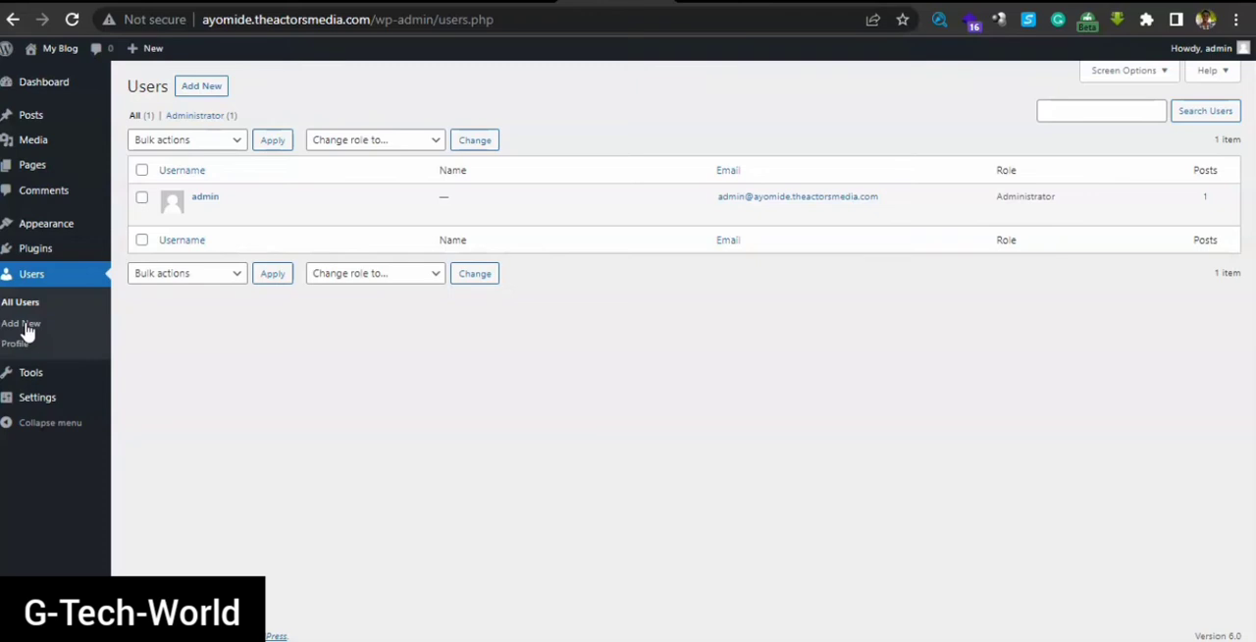
{"action": "left_click", "coordinate": [407, 141]}
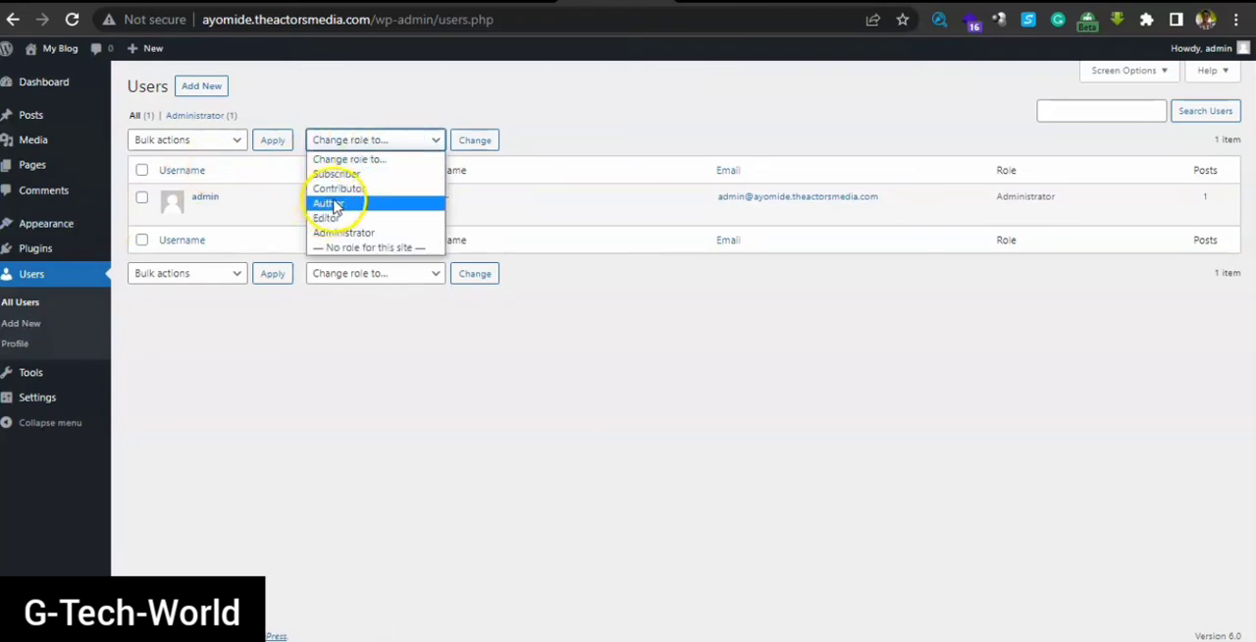
{"action": "left_click", "coordinate": [413, 145]}
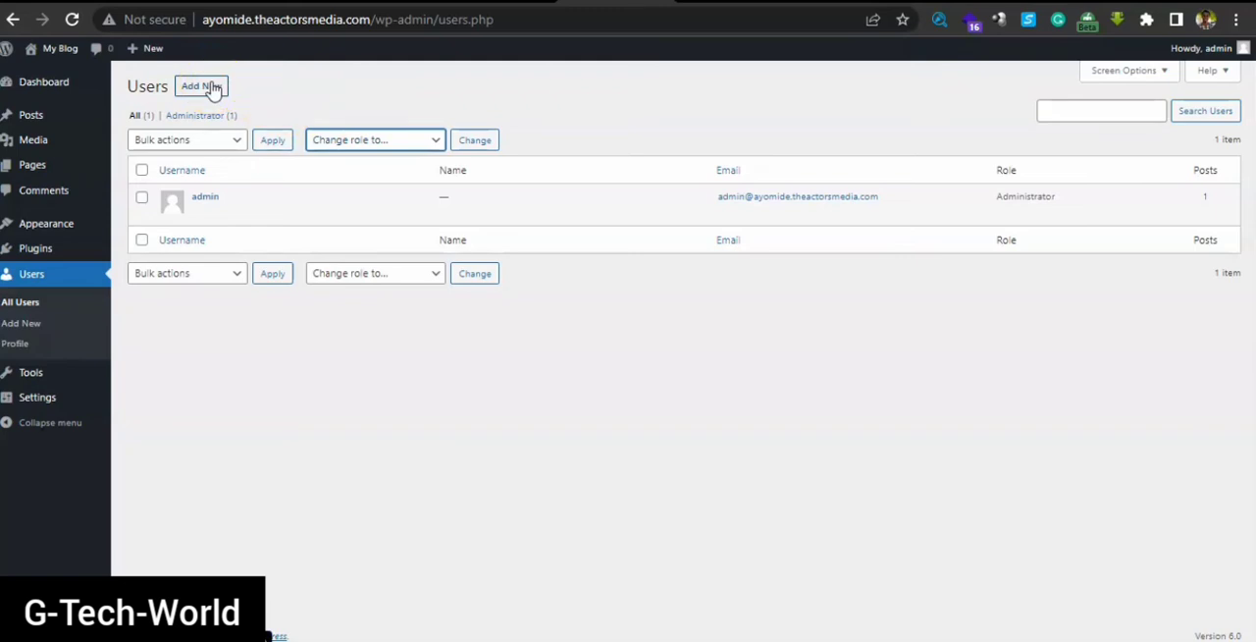
{"action": "mouse_move", "coordinate": [45, 374]}
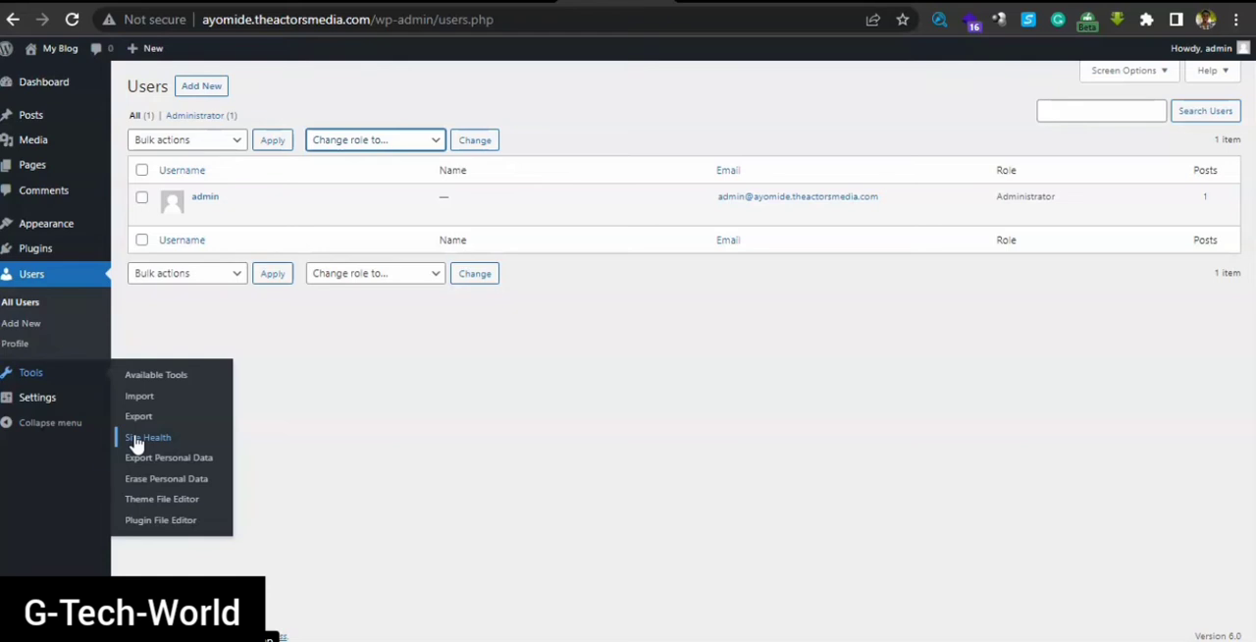
In the General settings, set the site title to "My website" and the tagline to "Welcome to my website"
{"action": "left_click", "coordinate": [59, 398]}
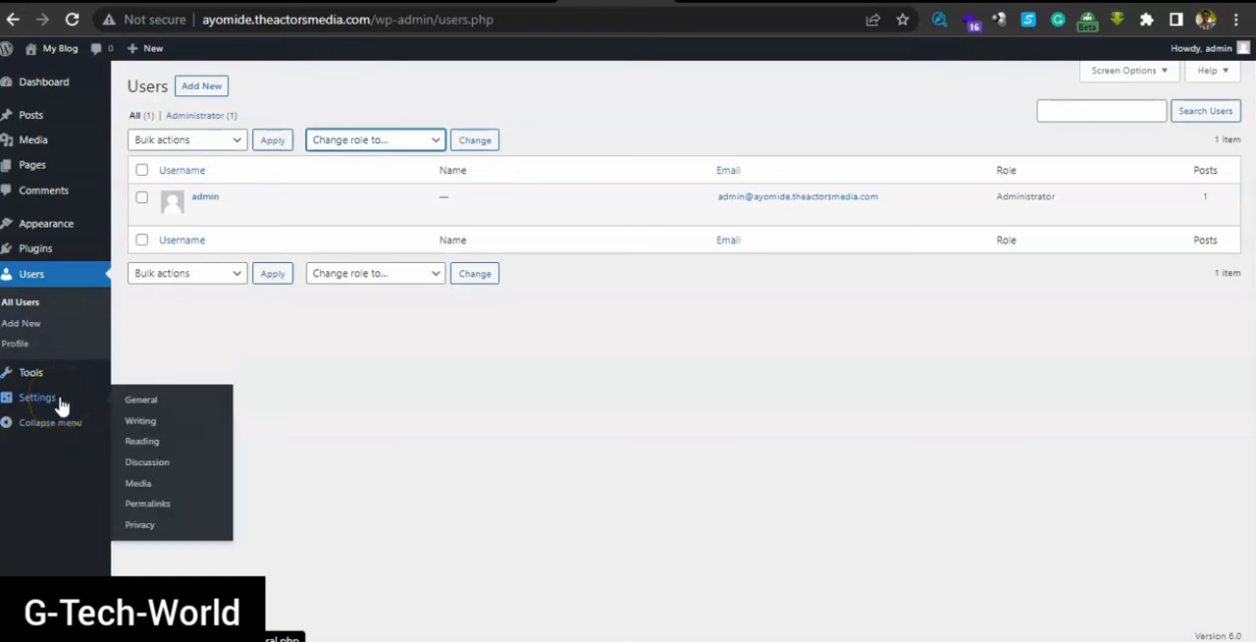
{"action": "left_click", "coordinate": [152, 401]}
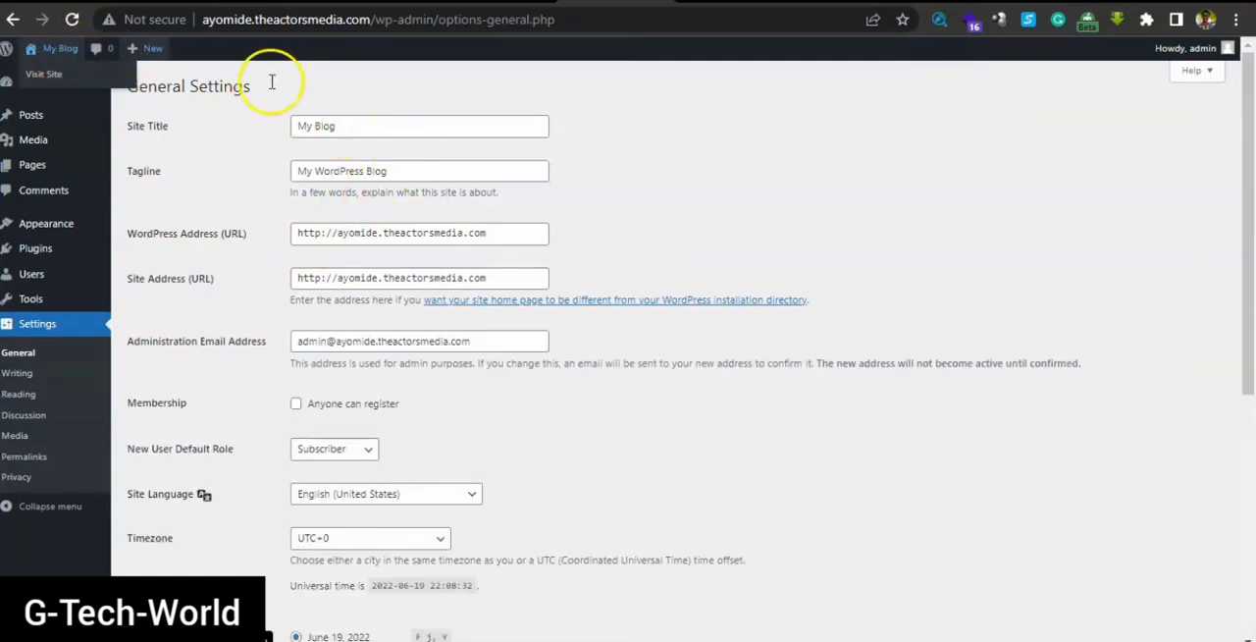
{"action": "left_click_drag", "start_coordinate": [359, 127], "coordinate": [288, 127]}
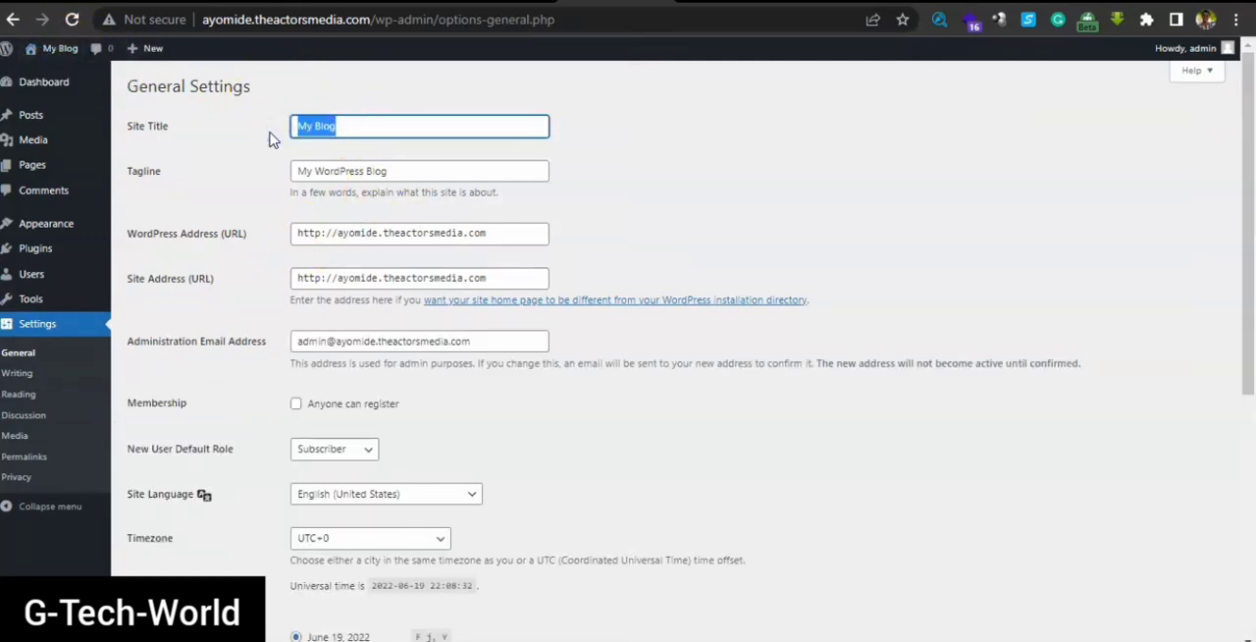
{"action": "type", "text": "My we"}
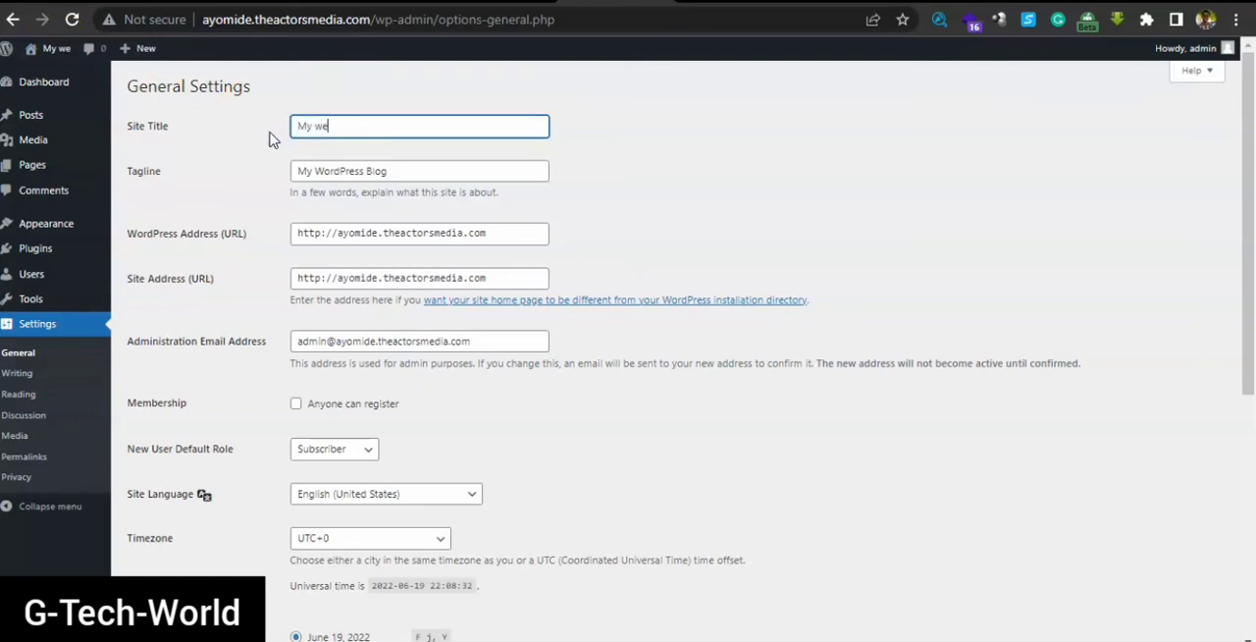
{"action": "type", "text": "e"}
{"action": "left_click_drag", "start_coordinate": [406, 174], "coordinate": [245, 189]}
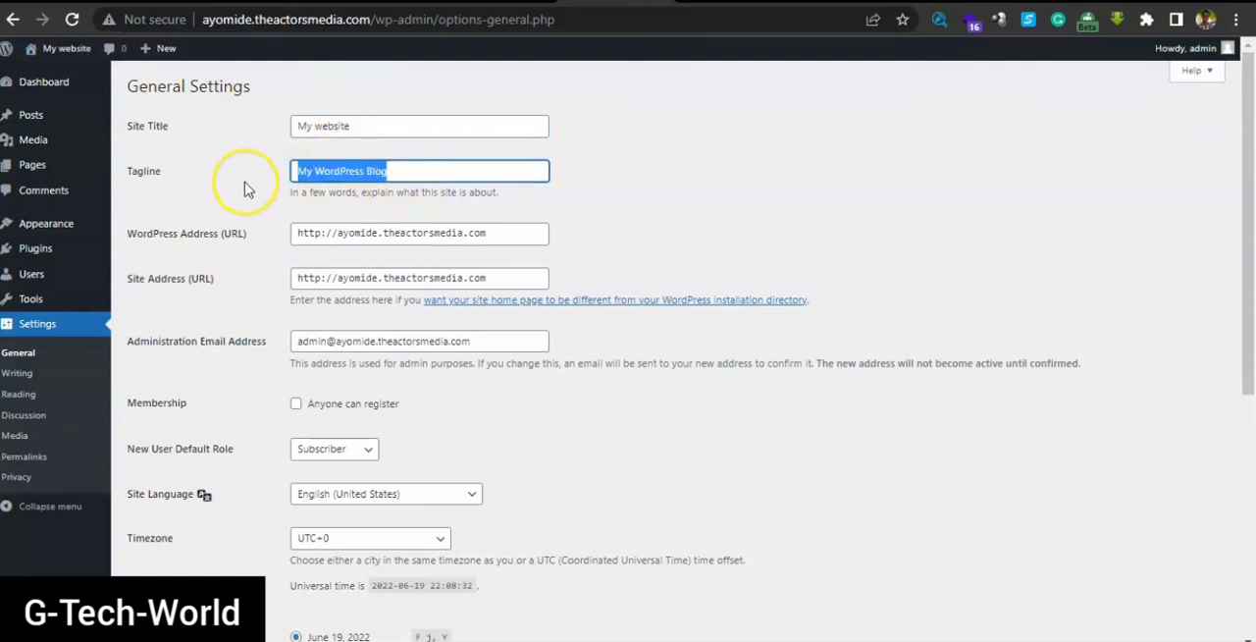
{"action": "type", "text": "Welcome to my website"}
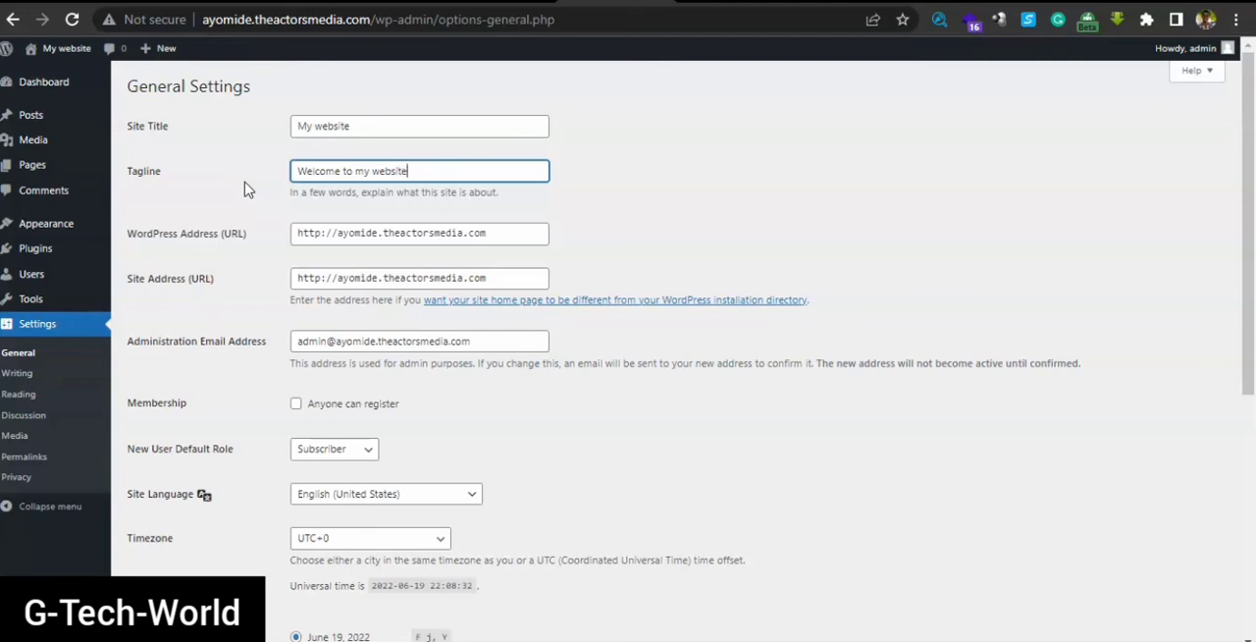
{"action": "left_click", "coordinate": [321, 233]}
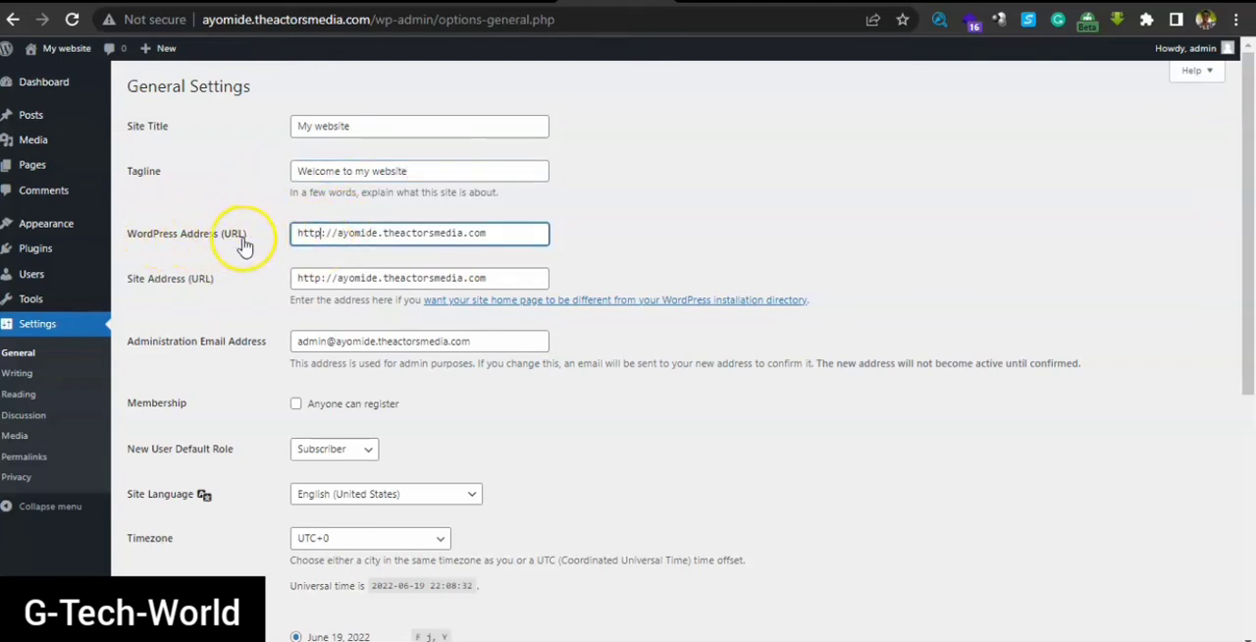
{"action": "type", "text": "s"}
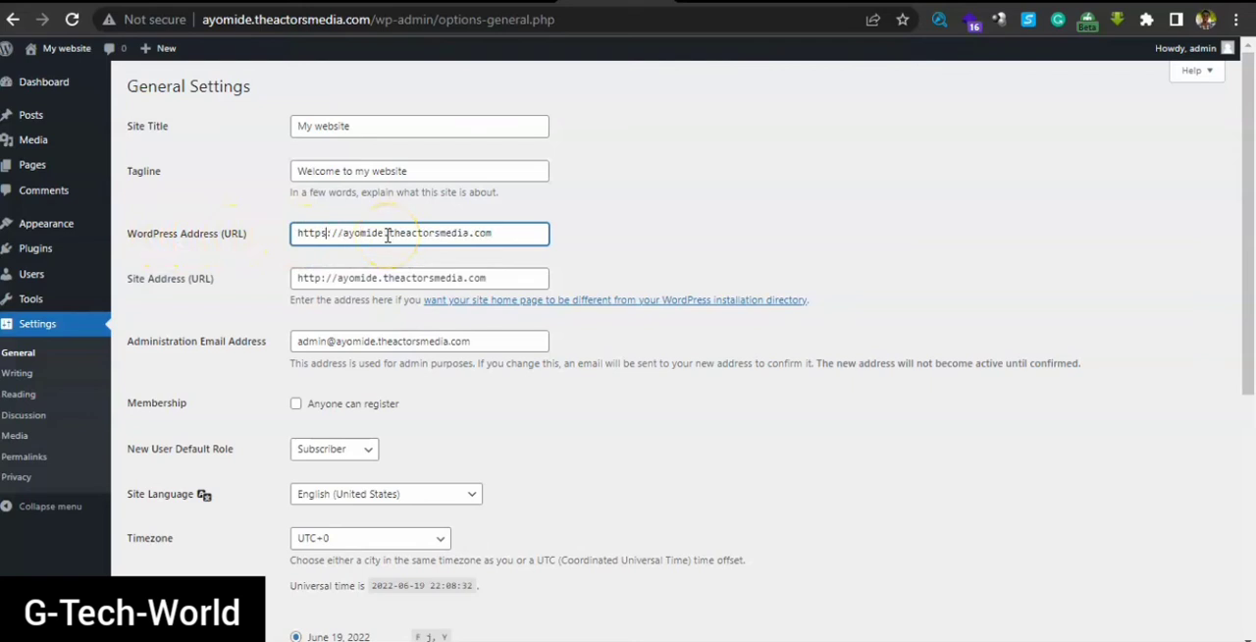
{"action": "left_click", "coordinate": [319, 277]}
{"action": "type", "text": "s"}
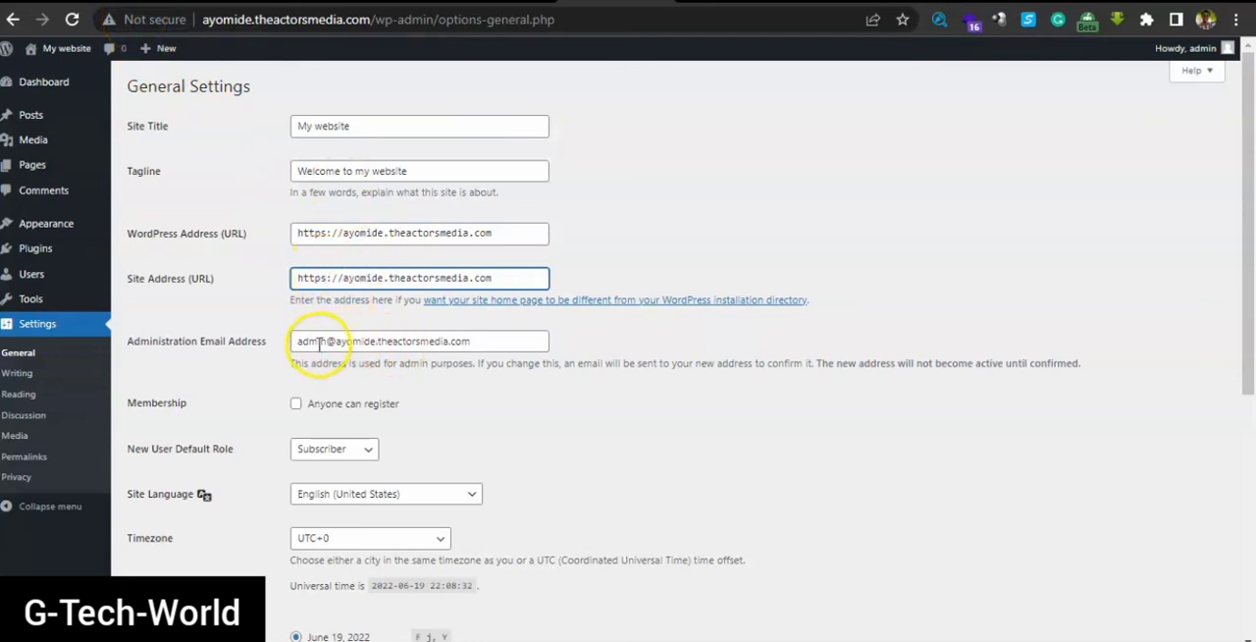
{"action": "left_click", "coordinate": [296, 404]}
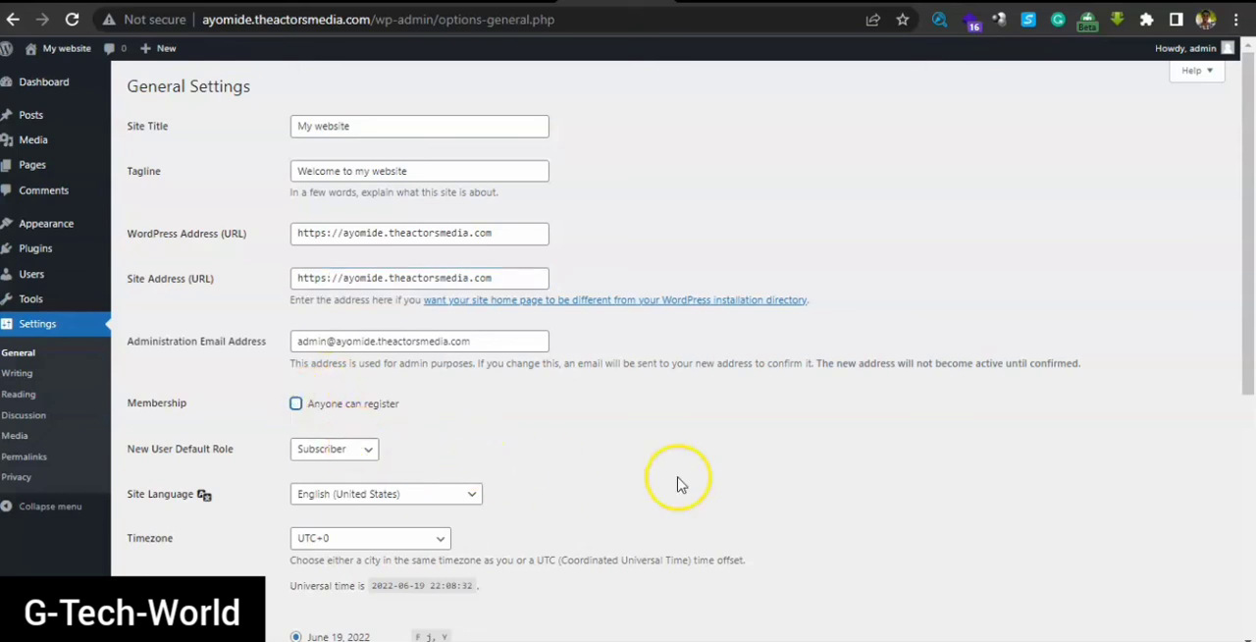
{"action": "left_click_drag", "start_coordinate": [1251, 293], "coordinate": [1253, 546]}
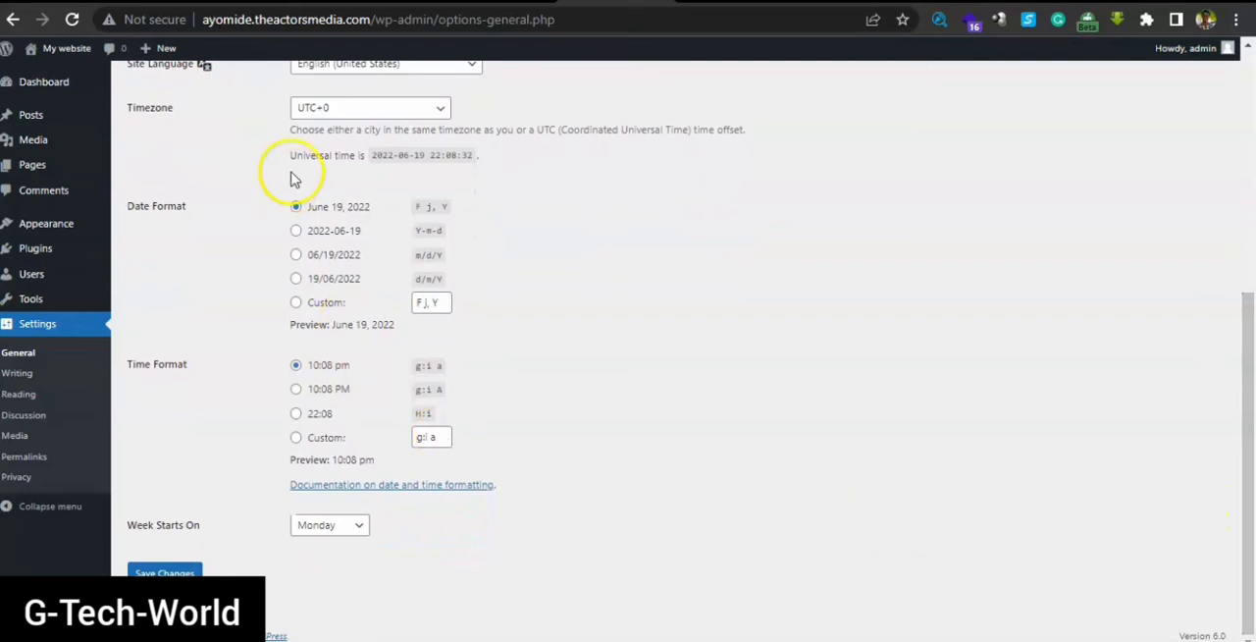
{"action": "left_click", "coordinate": [182, 571]}
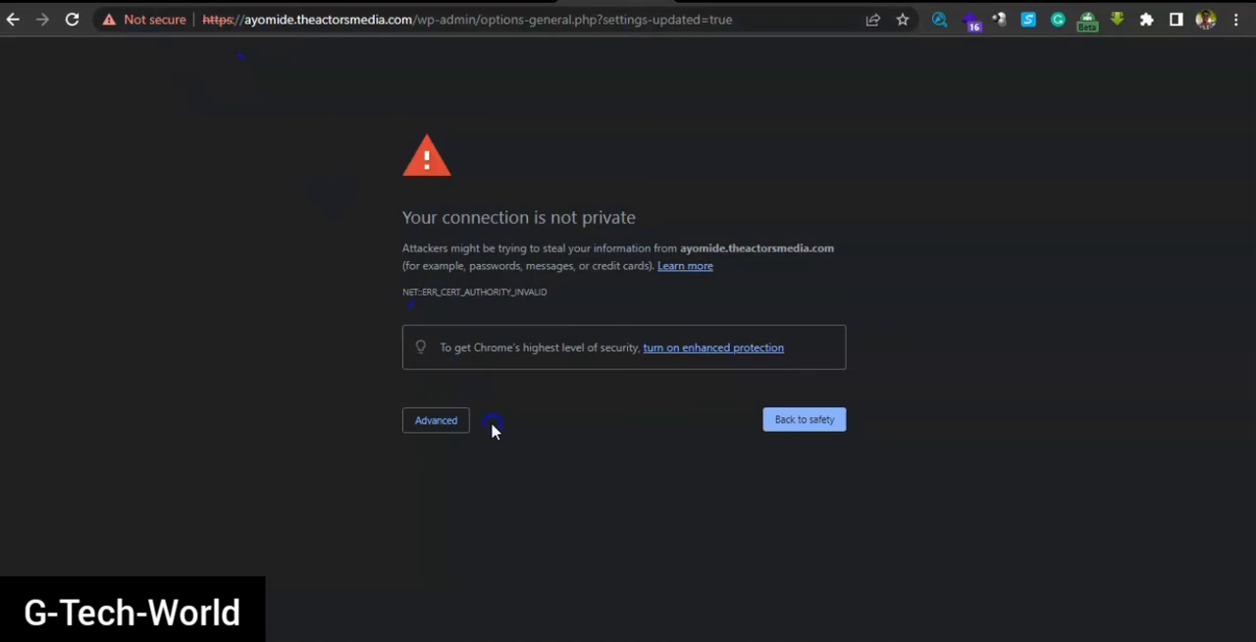
Proceed past the certificate warning to ayomide.theactorsmedia.com and log in as admin with the account password
{"action": "left_click", "coordinate": [439, 422]}
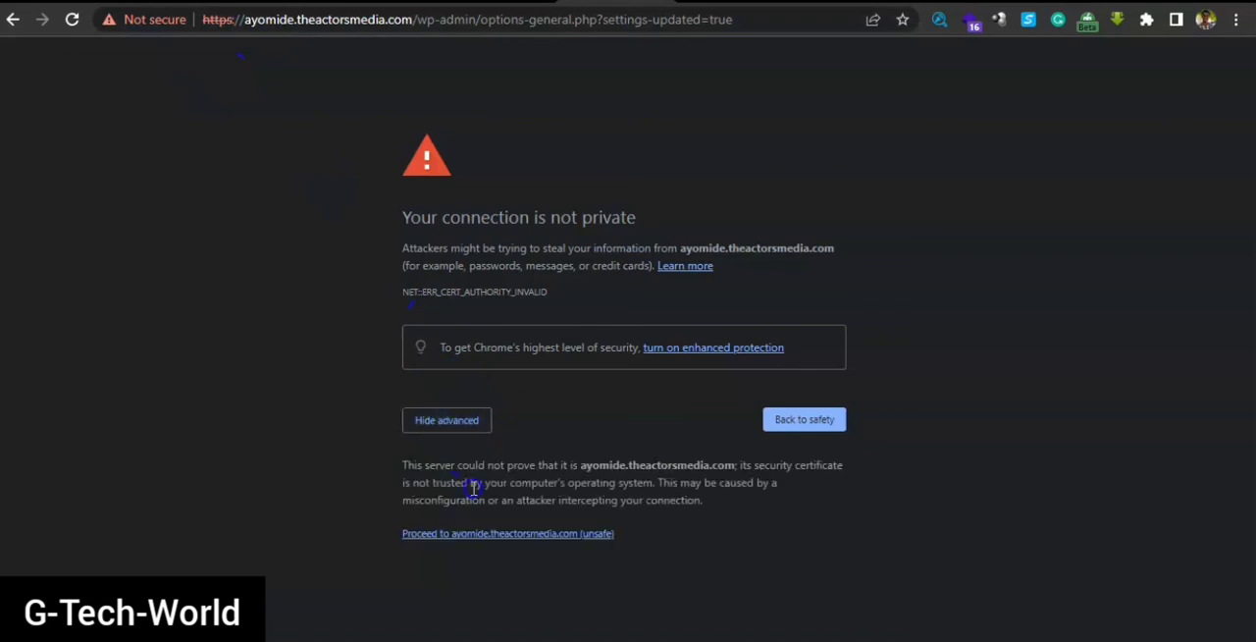
{"action": "left_click", "coordinate": [494, 537]}
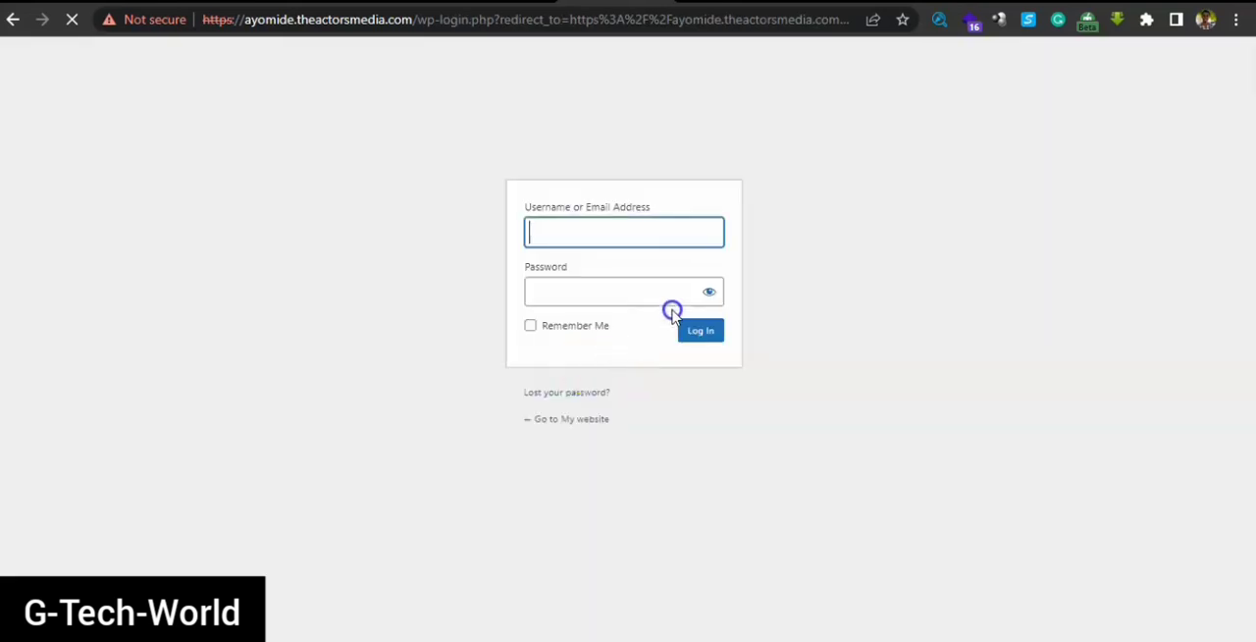
{"action": "left_click", "coordinate": [575, 241]}
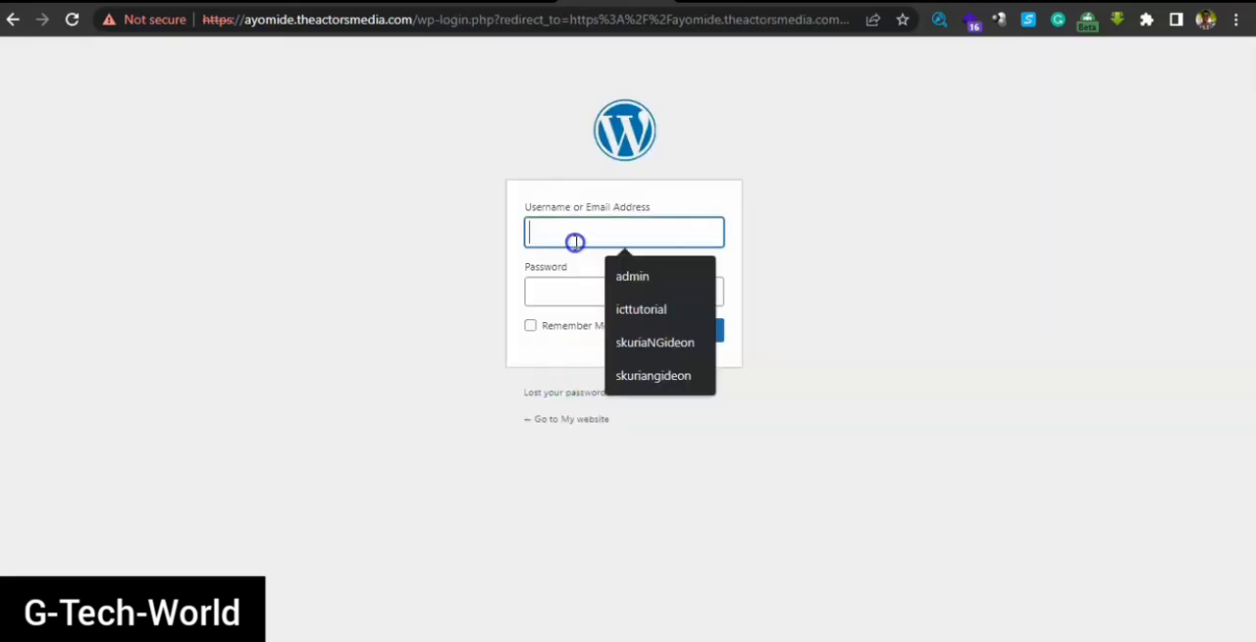
{"action": "left_click", "coordinate": [622, 269]}
{"action": "left_click", "coordinate": [548, 293]}
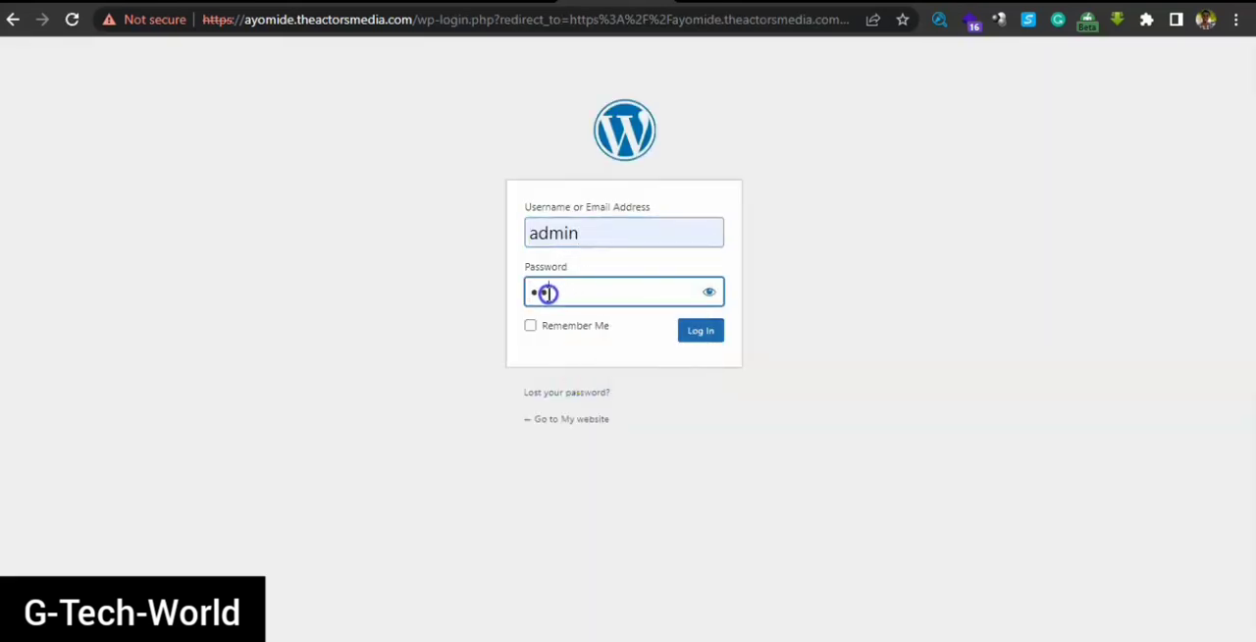
{"action": "left_click", "coordinate": [700, 333]}
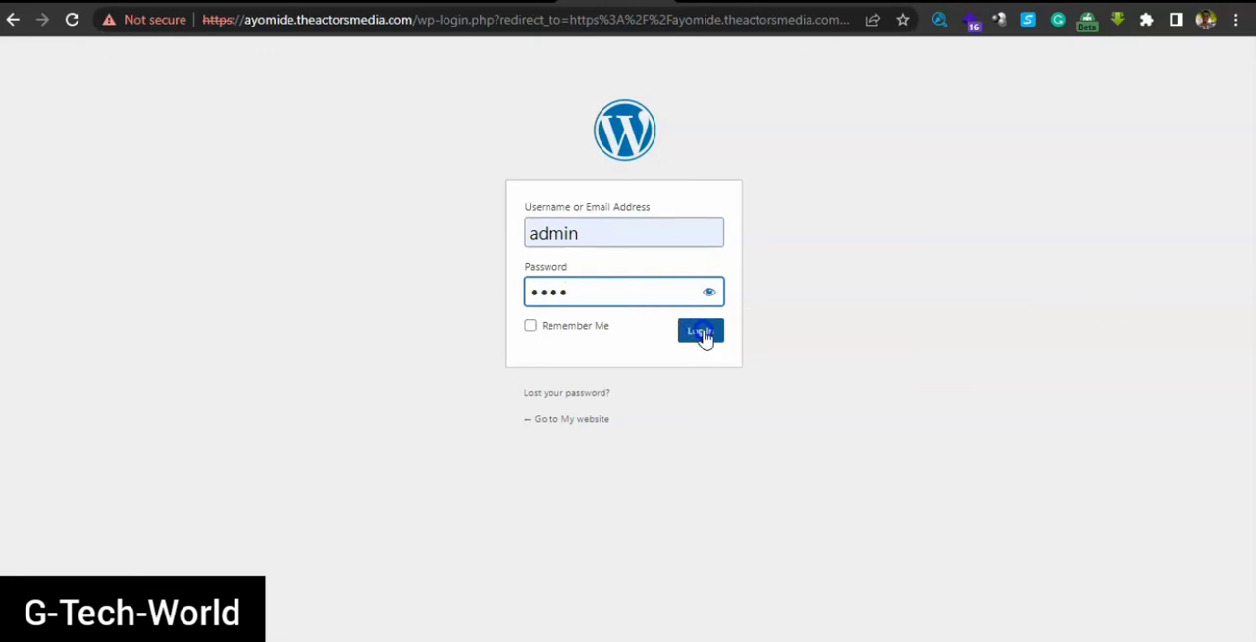
{"action": "left_click", "coordinate": [699, 332]}
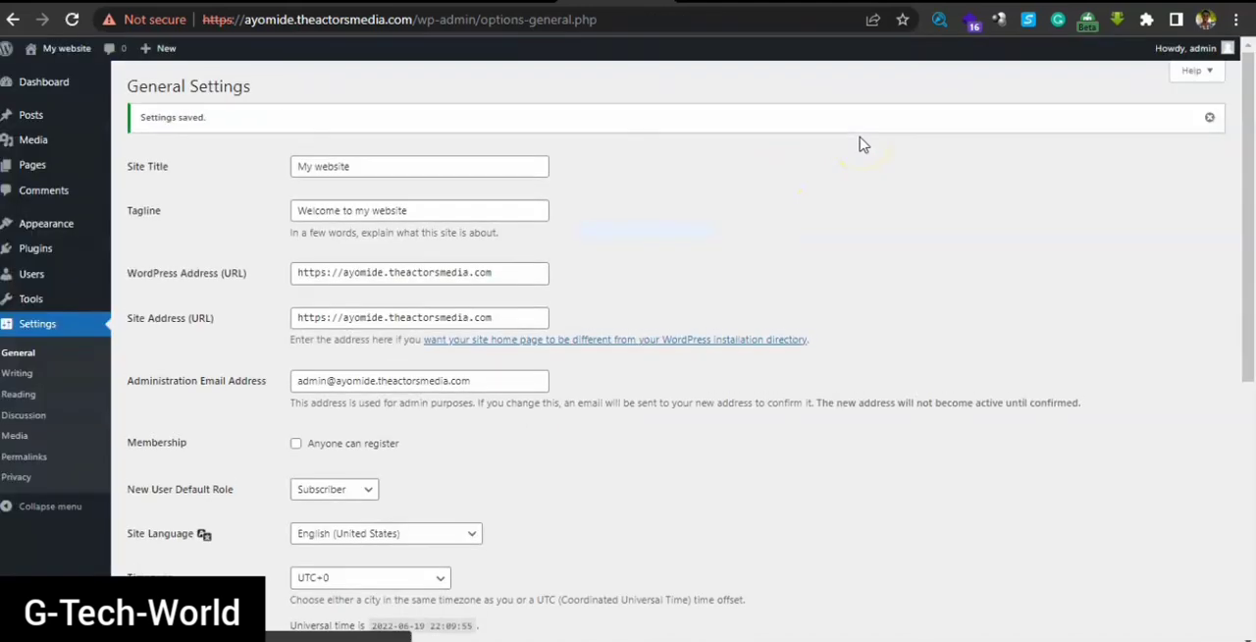
{"action": "mouse_move", "coordinate": [1249, 204]}
{"action": "left_mouse_down"}
{"action": "mouse_move", "coordinate": [1250, 246]}
{"action": "mouse_move", "coordinate": [1250, 183]}
{"action": "left_mouse_up"}
{"action": "left_click", "coordinate": [517, 127]}
{"action": "left_click", "coordinate": [215, 18]}
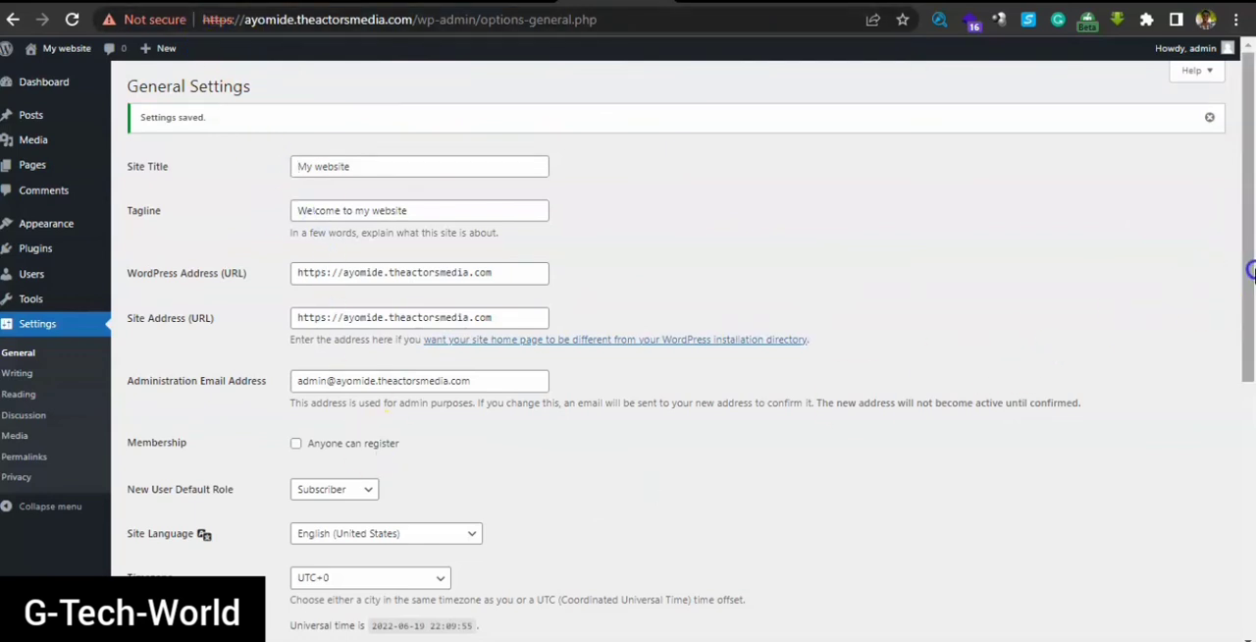
{"action": "mouse_move", "coordinate": [1251, 261]}
{"action": "left_mouse_down"}
{"action": "mouse_move", "coordinate": [1253, 337]}
{"action": "mouse_move", "coordinate": [1253, 245]}
{"action": "left_mouse_up"}
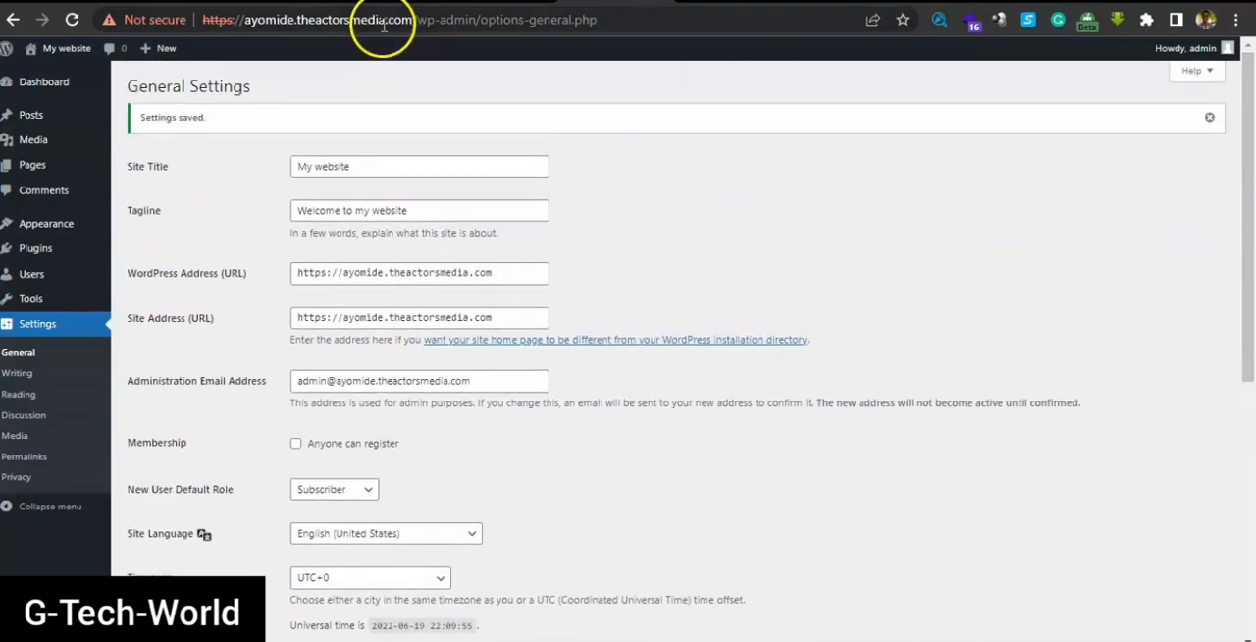
Open the Permalink settings and review the URL structure options, available tags and optional category and tag bases
{"action": "left_click_drag", "start_coordinate": [1244, 210], "coordinate": [1251, 339]}
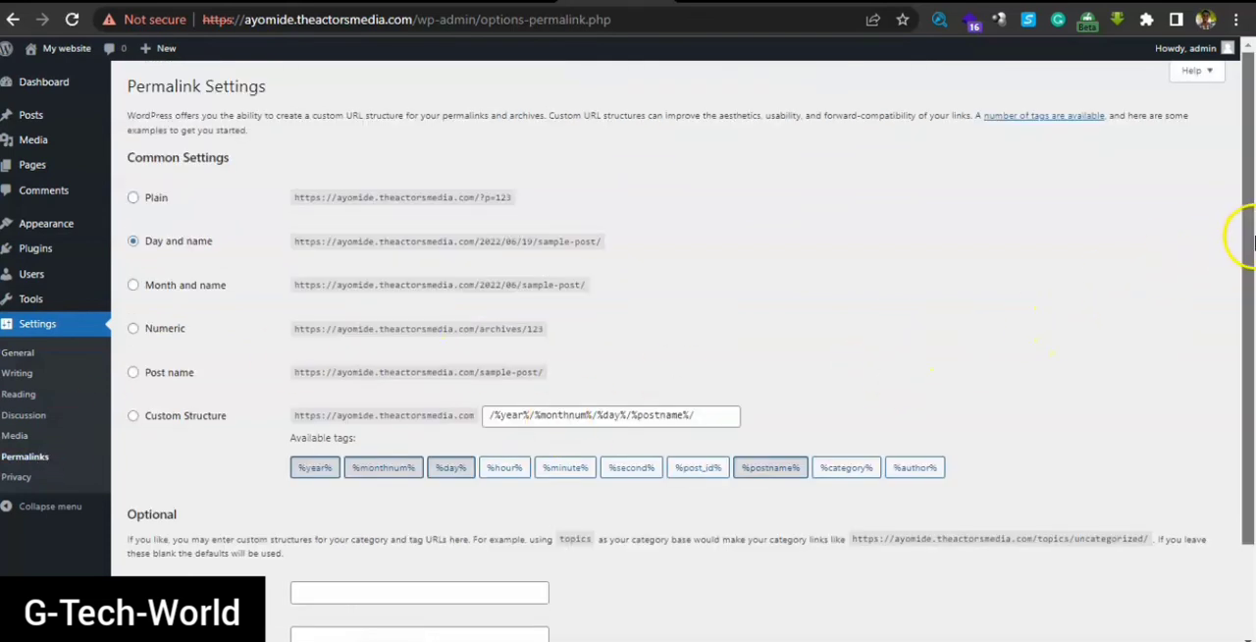
{"action": "scroll", "coordinate": [1251, 300], "scroll_direction": "down", "scroll_amount": 2}
{"action": "left_click_drag", "start_coordinate": [1253, 297], "coordinate": [1253, 292]}
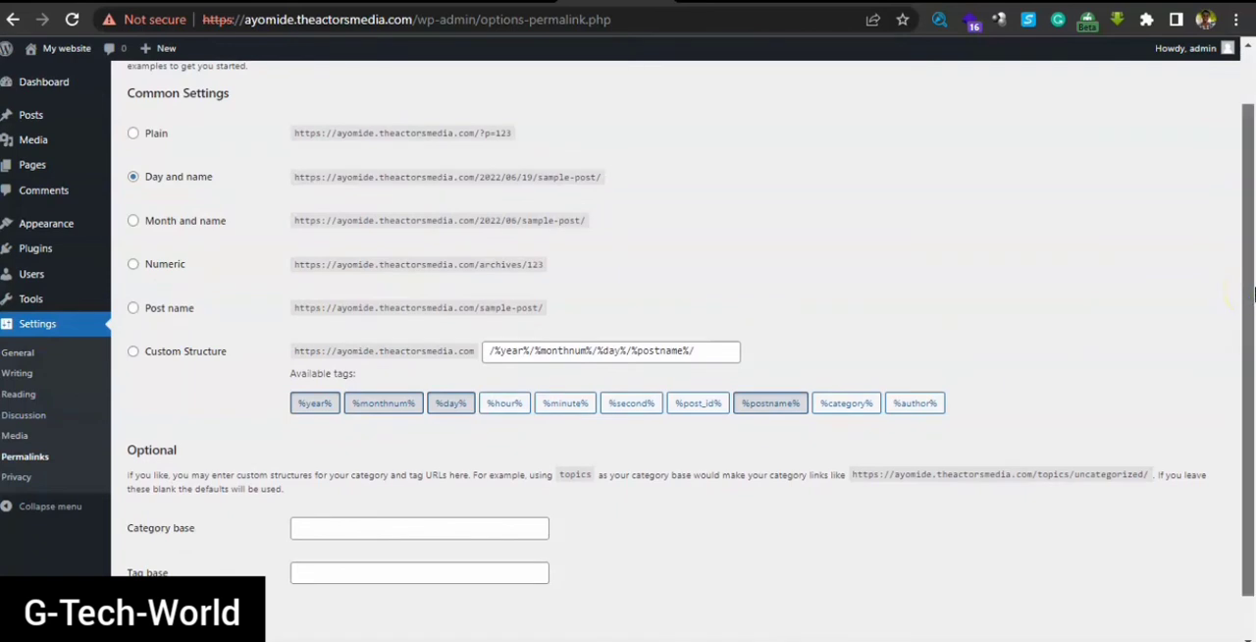
{"action": "left_click_drag", "start_coordinate": [1254, 294], "coordinate": [1249, 224]}
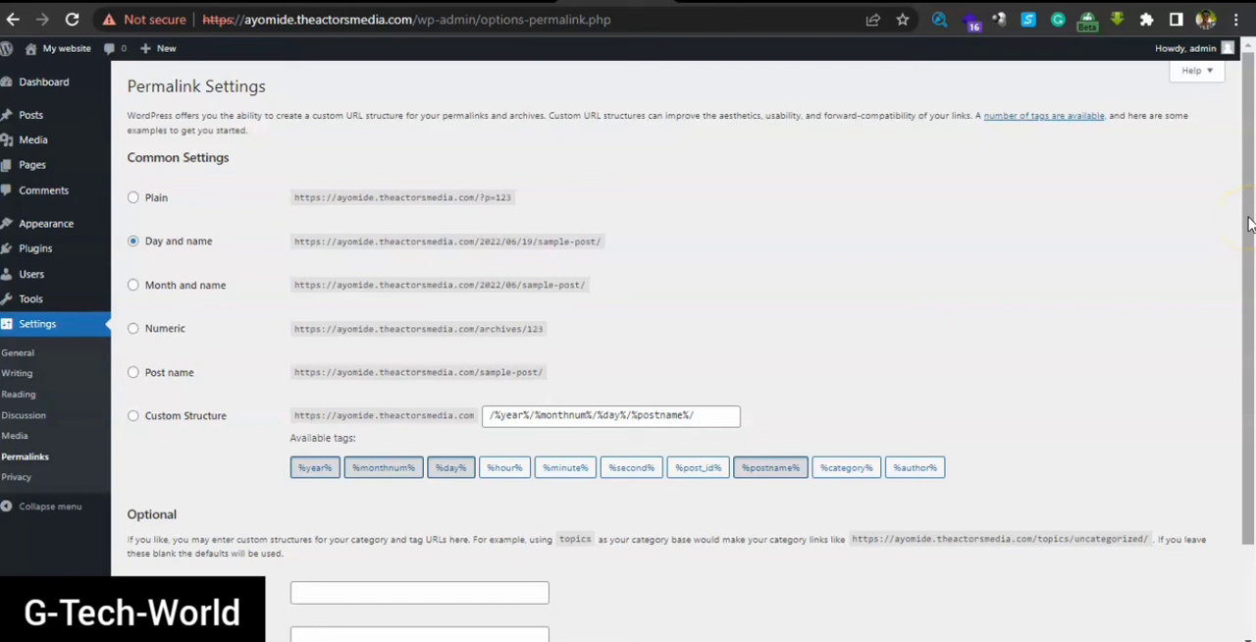
Switch back to theactorsmedia.com, and view its home page and About page to see how their addresses are structured
{"action": "left_click", "coordinate": [1138, 93]}
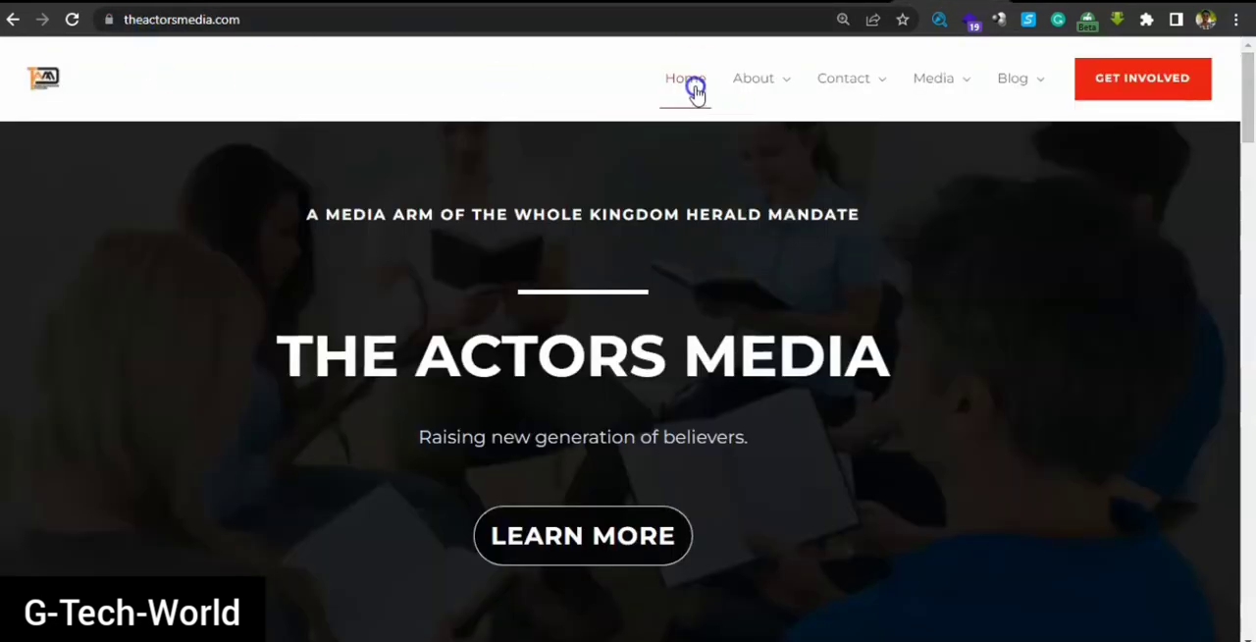
{"action": "mouse_move", "coordinate": [763, 84]}
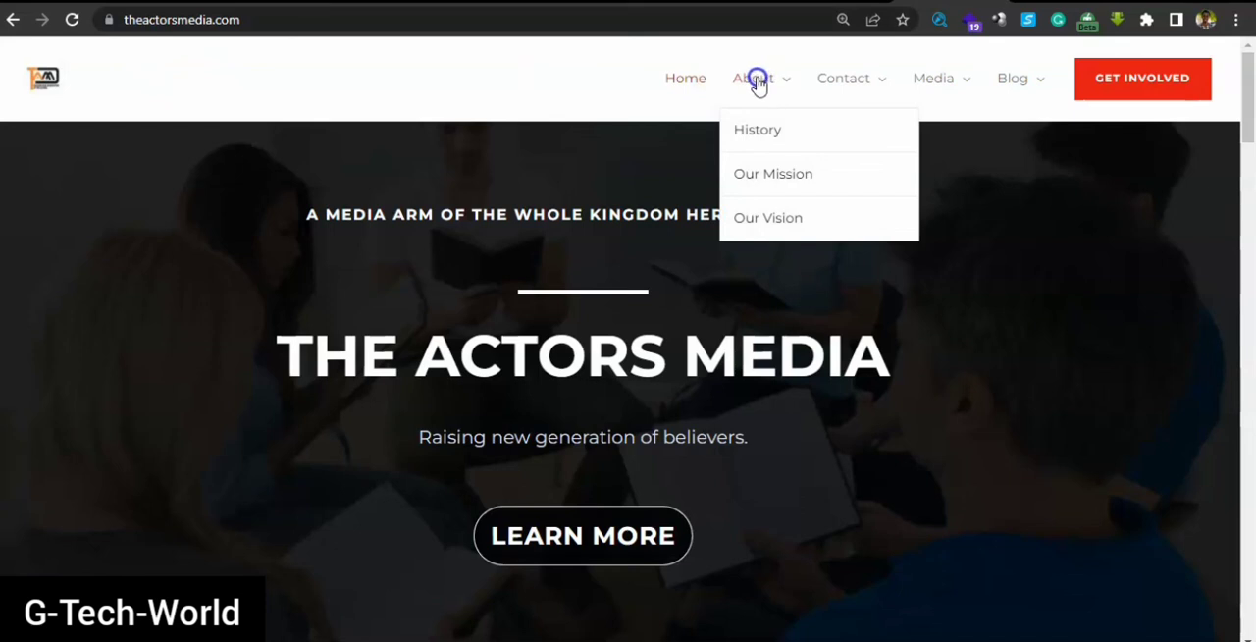
{"action": "left_click", "coordinate": [677, 76]}
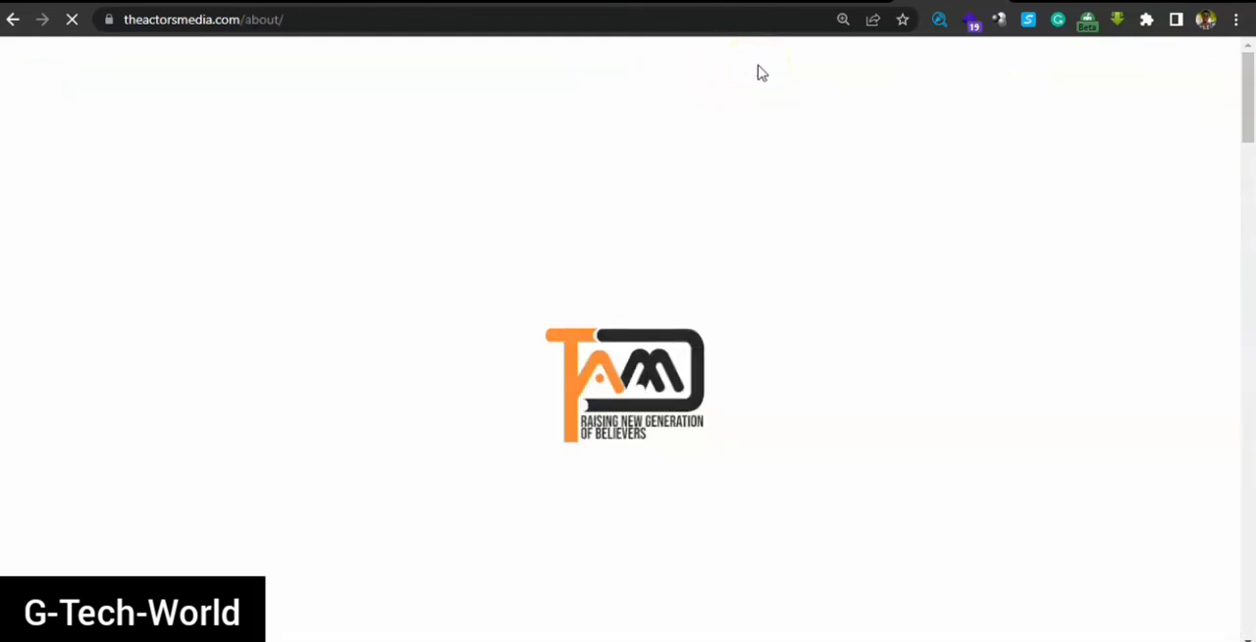
{"action": "left_click", "coordinate": [837, 233]}
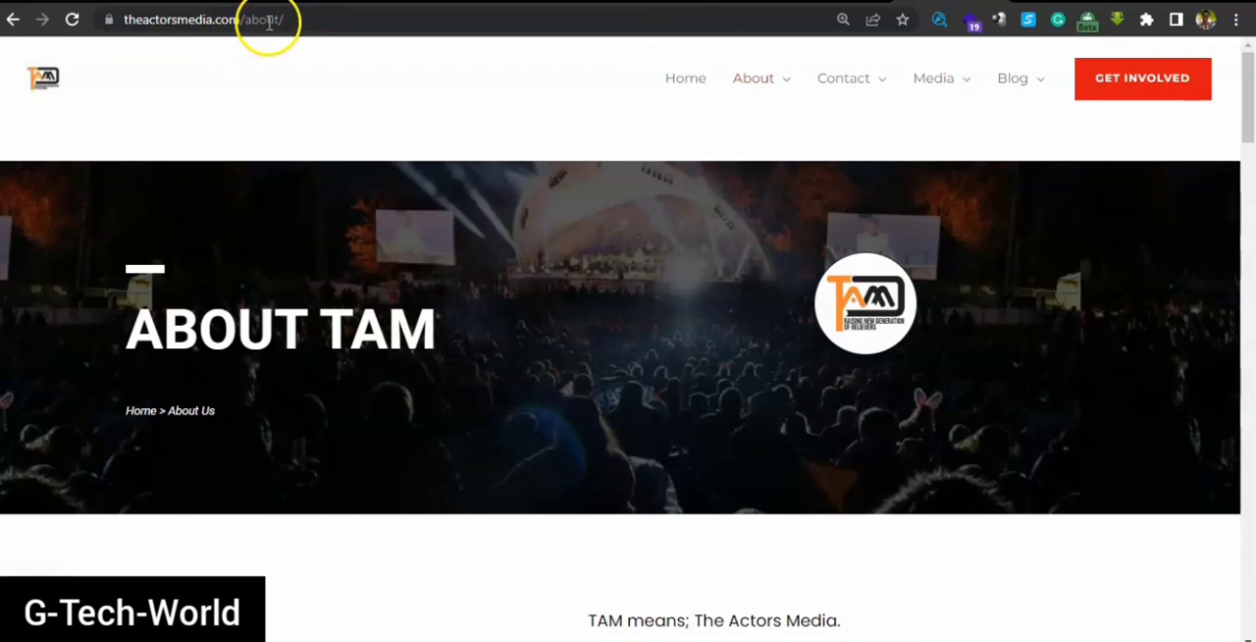
View the History page under About to compare its address, and return to the WordPress Permalink settings
{"action": "left_click", "coordinate": [764, 136]}
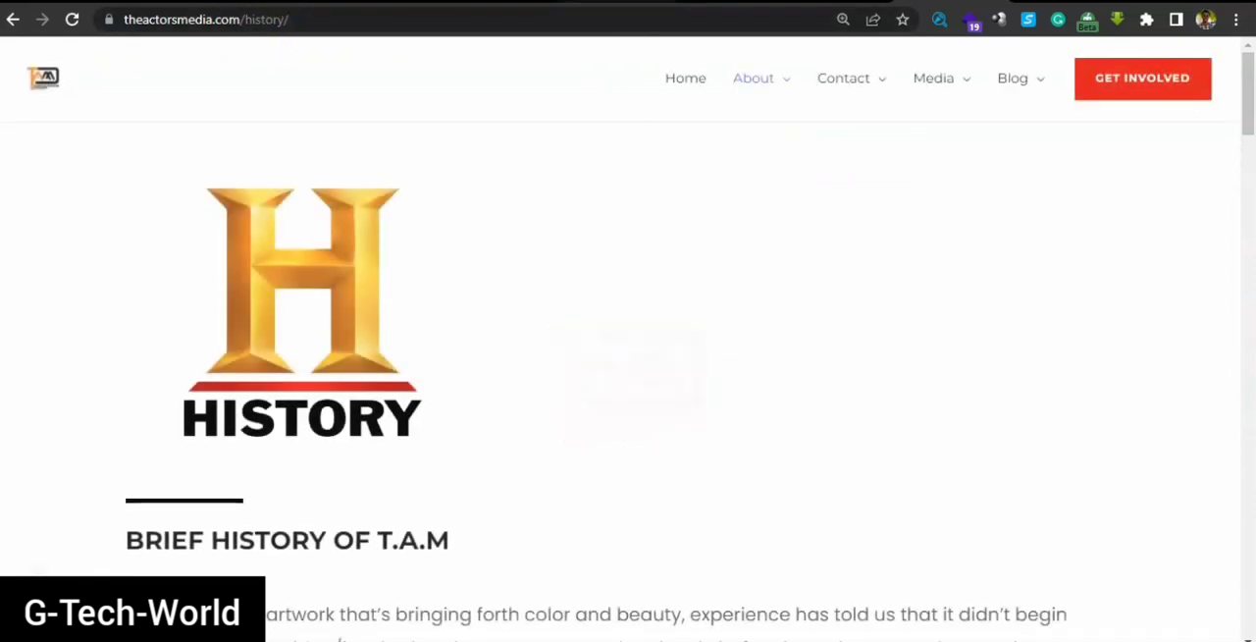
{"action": "left_click", "coordinate": [746, 4]}
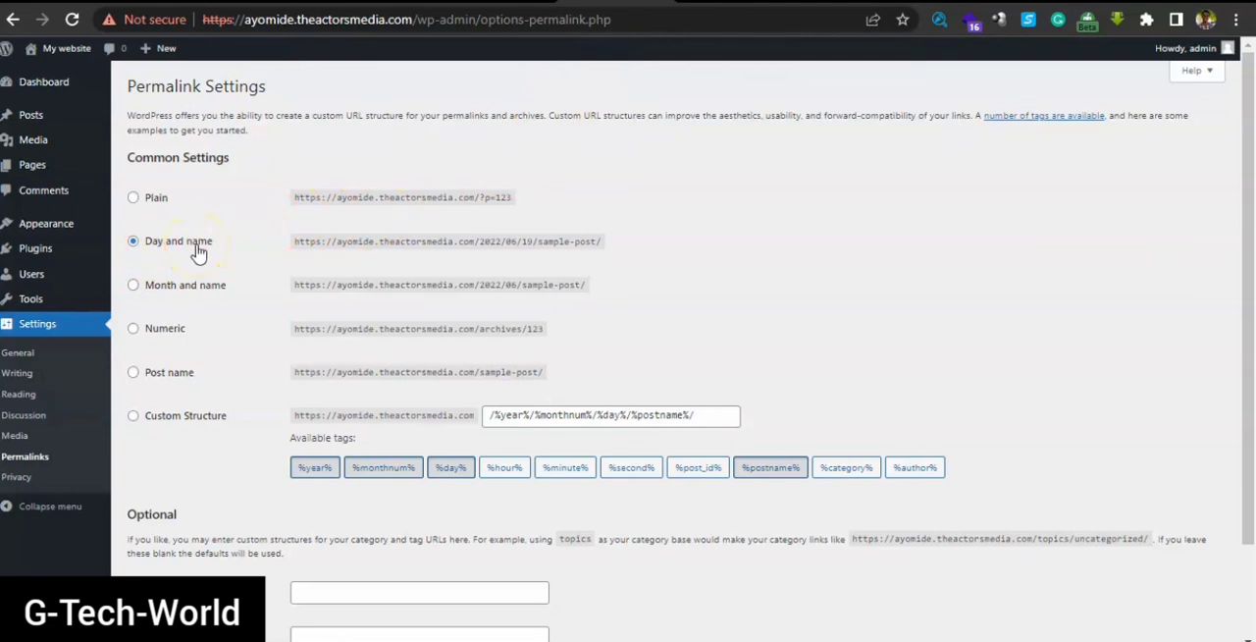
Set the permalink structure to Post name and save the changes
{"action": "left_click", "coordinate": [135, 374]}
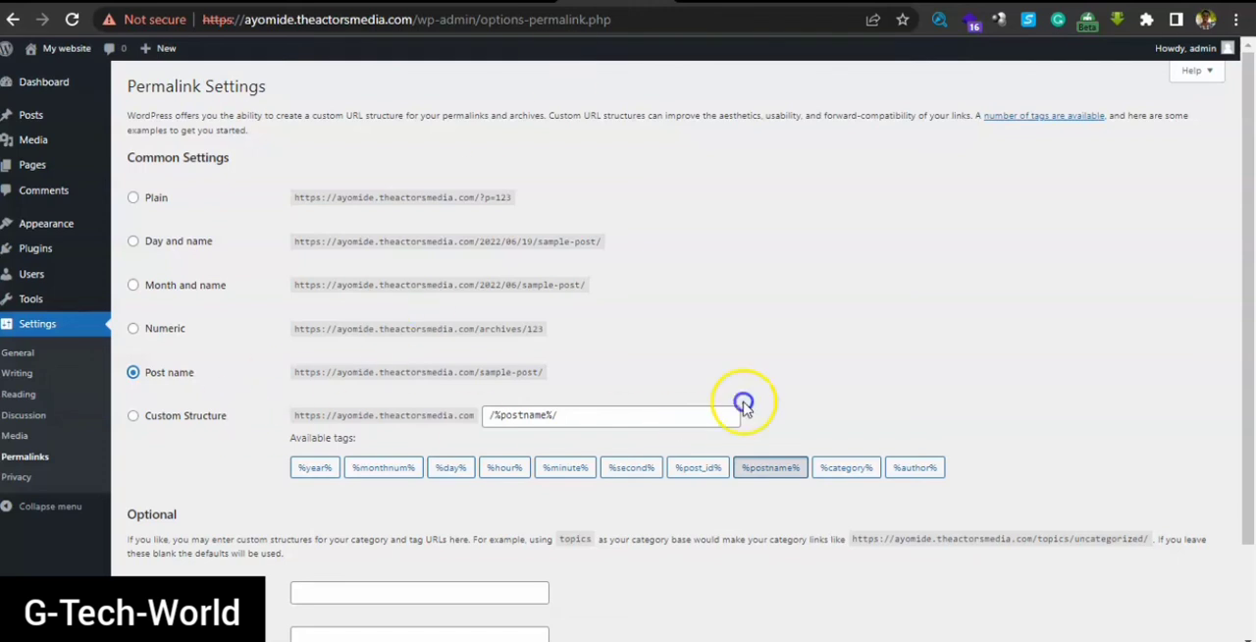
{"action": "scroll", "coordinate": [1252, 189], "scroll_direction": "down", "scroll_amount": 1}
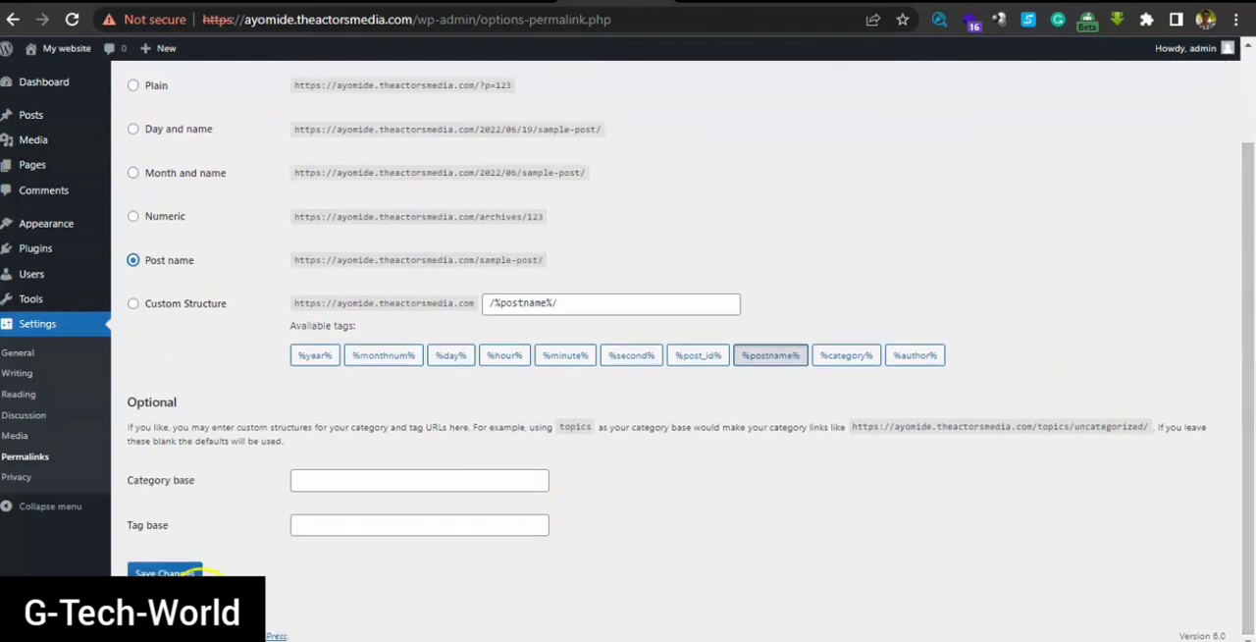
{"action": "left_click", "coordinate": [186, 573]}
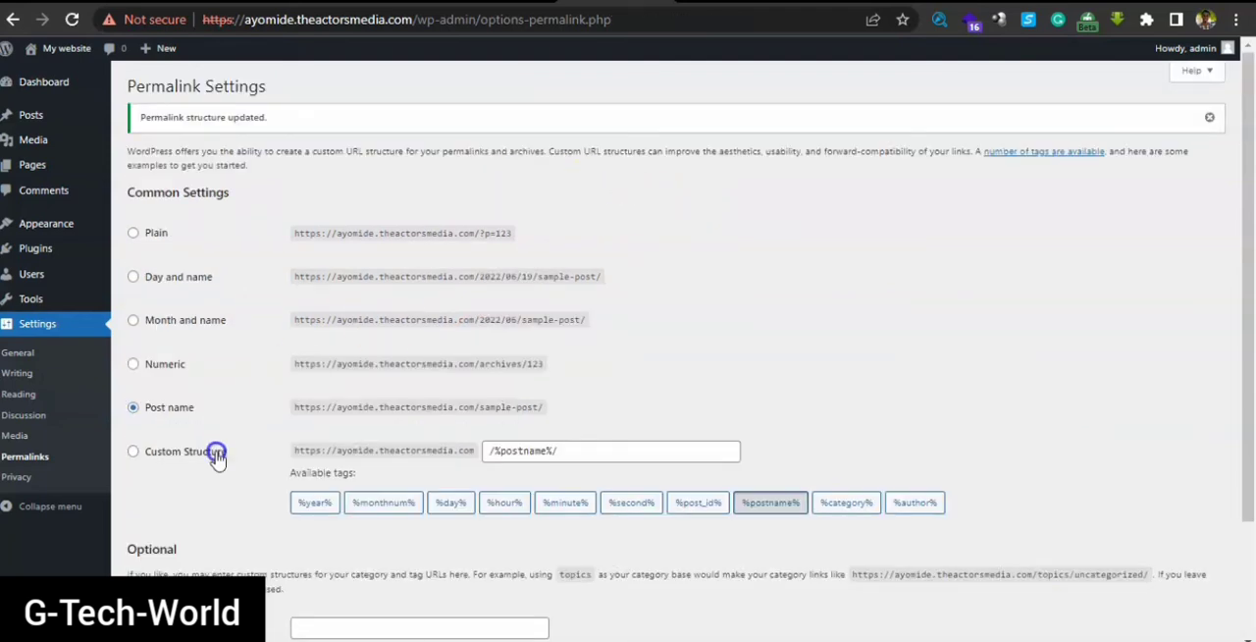
Collapse and re-expand the admin navigation menu, and go back to the Dashboard
{"action": "left_click", "coordinate": [47, 506]}
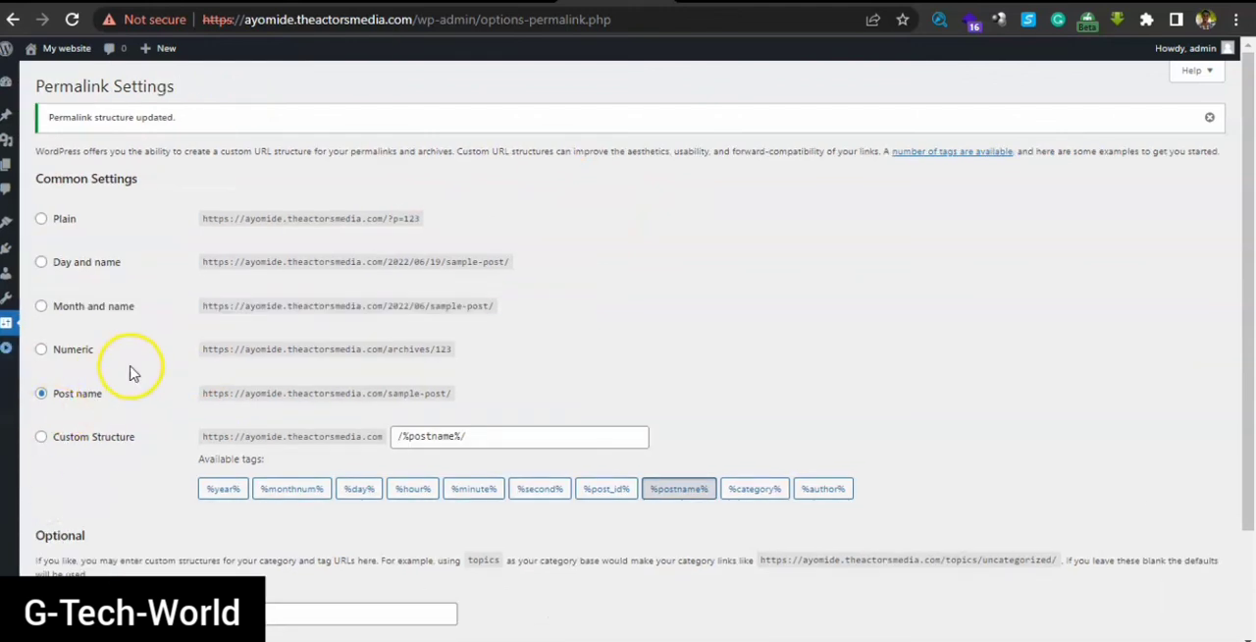
{"action": "left_click", "coordinate": [11, 355]}
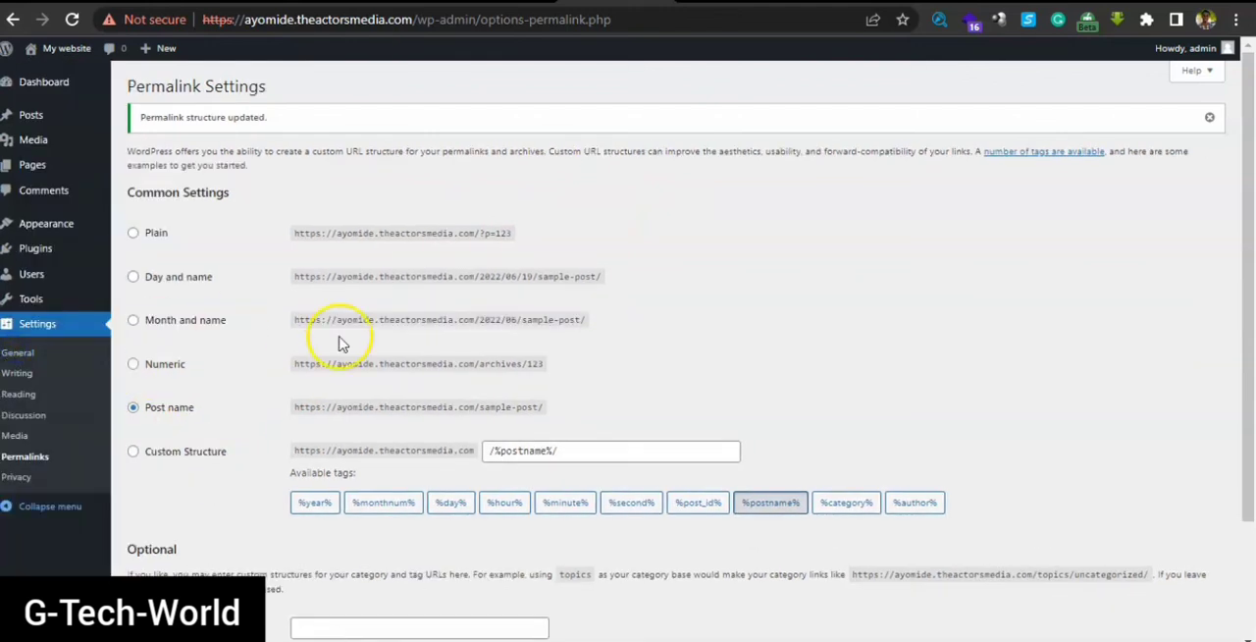
{"action": "left_click", "coordinate": [64, 96]}
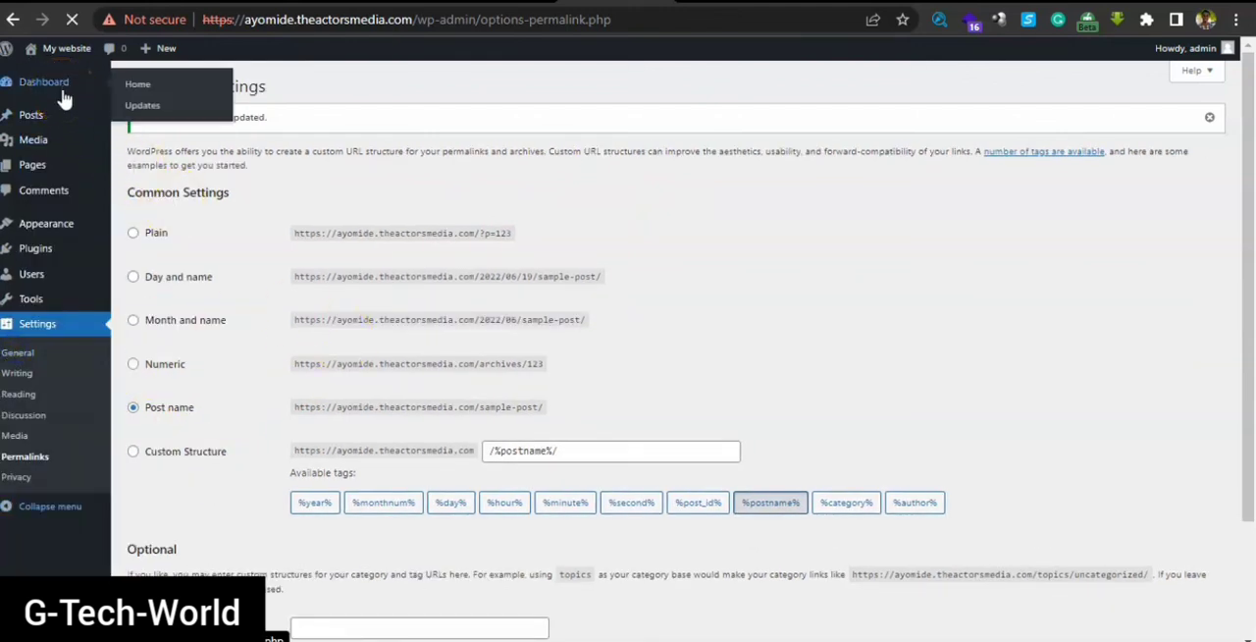